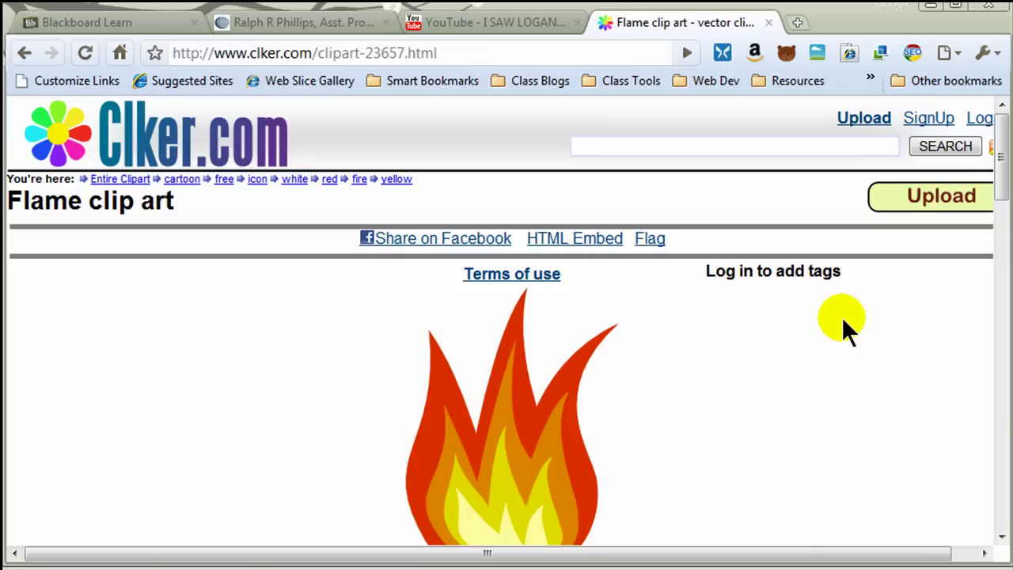
# Adjust the flame artwork, browse the Modify commands, and clear a partial selection.
pyautogui.moveTo(1001, 196); pyautogui.dragTo(1005, 176)
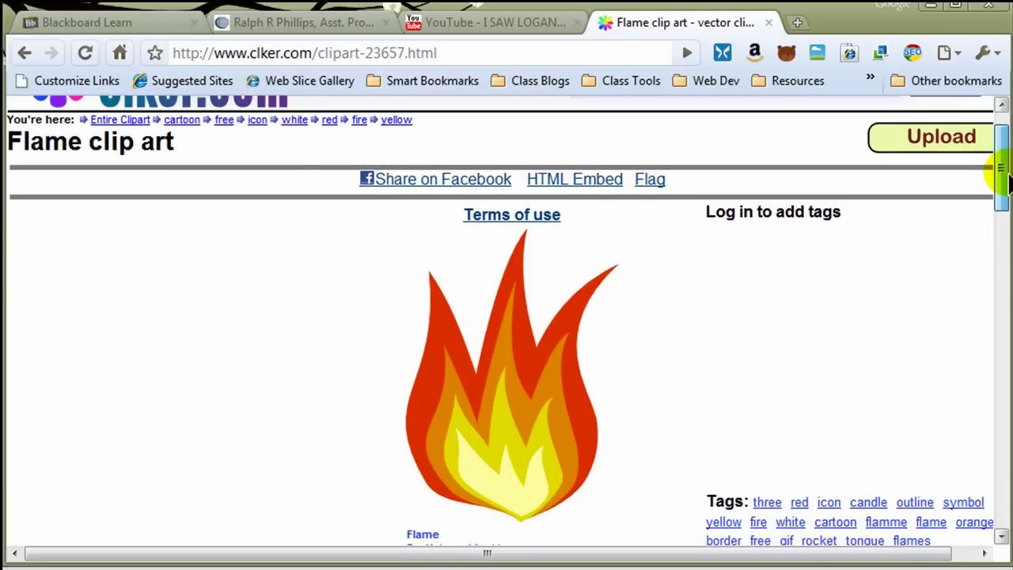
pyautogui.moveTo(1004, 176); pyautogui.dragTo(1002, 167)
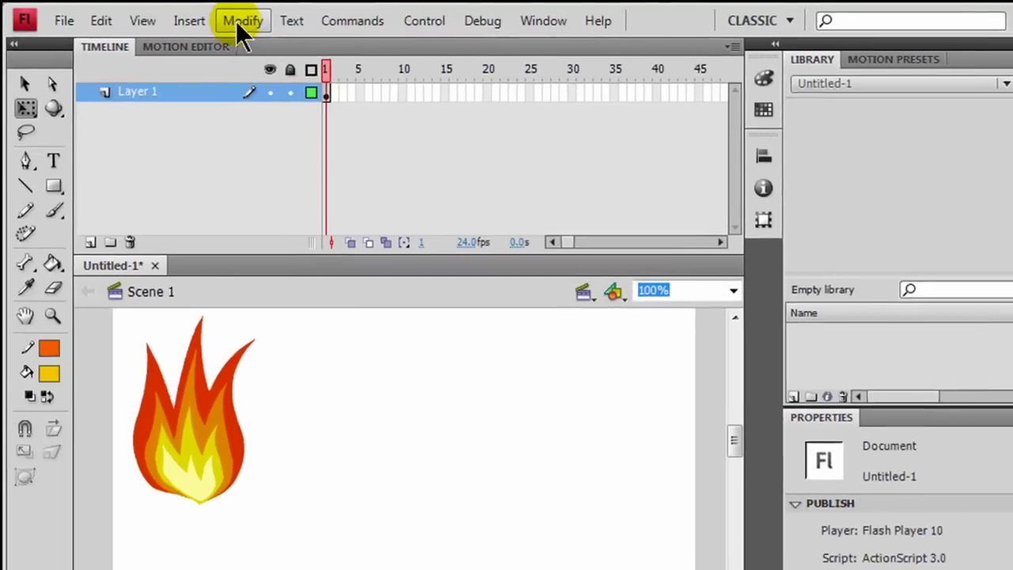
pyautogui.click(226, 19)
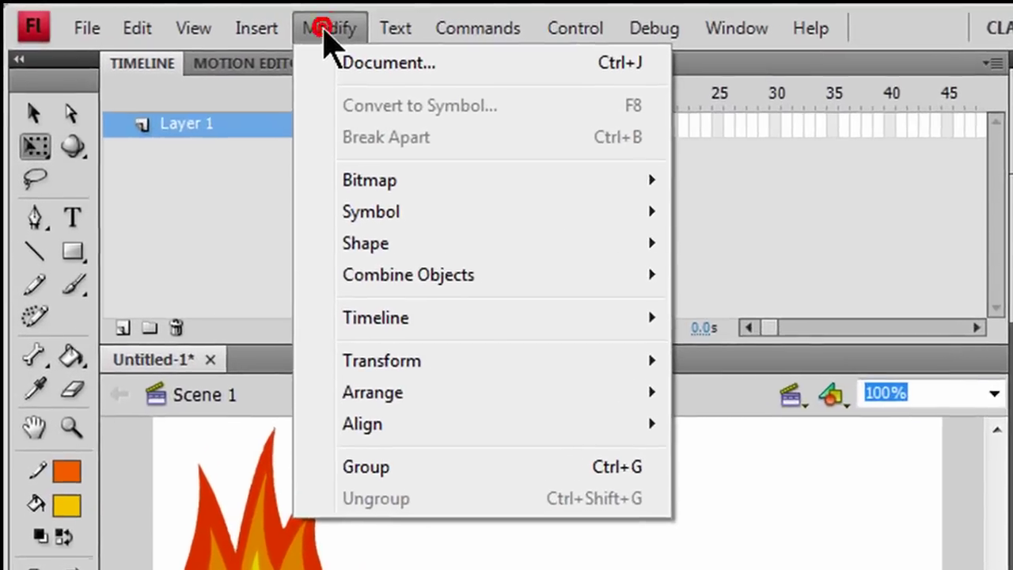
pyautogui.moveTo(370, 188)
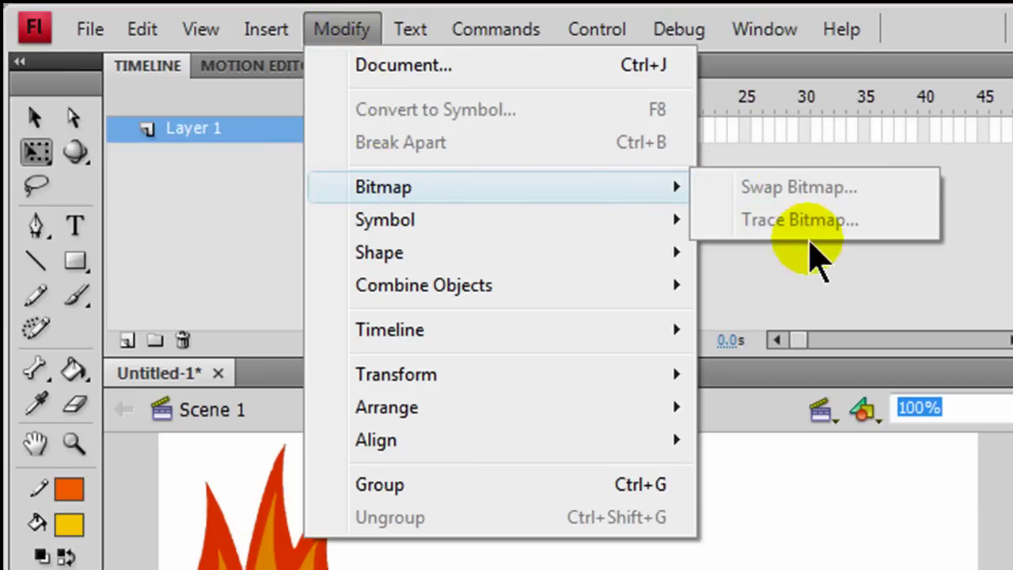
pyautogui.press('Escape')
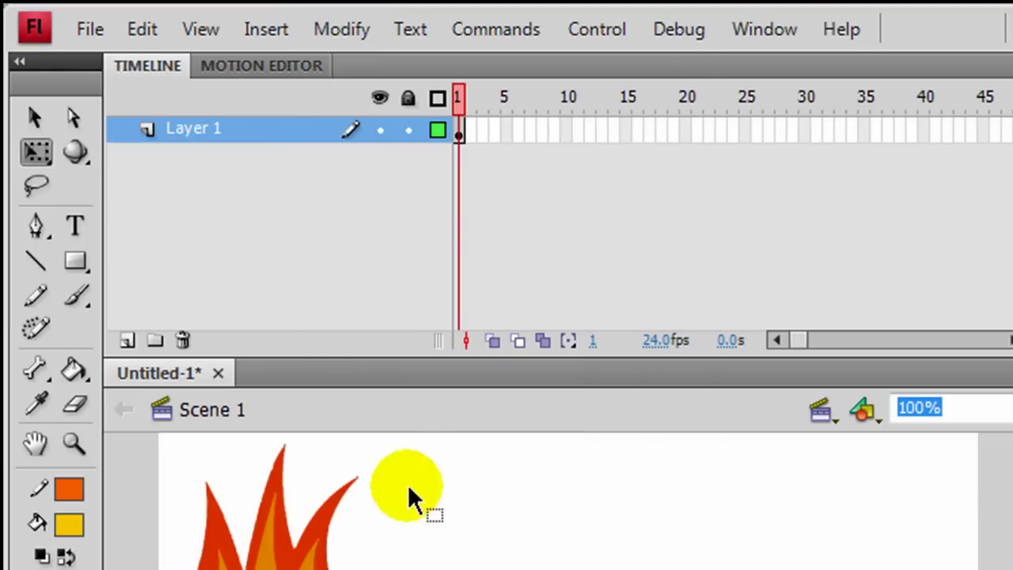
pyautogui.moveTo(414, 465); pyautogui.dragTo(275, 566)
pyautogui.hotkey('ctrl', 'shift', 'a')
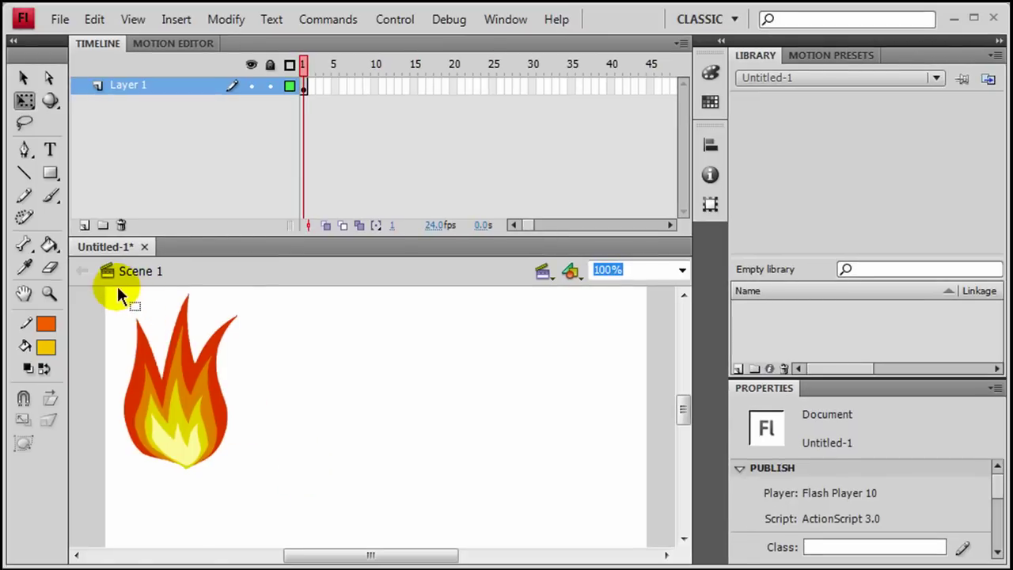
# Convert the entire flame into a Movie Clip symbol named campfire.
pyautogui.moveTo(109, 294); pyautogui.dragTo(309, 513)
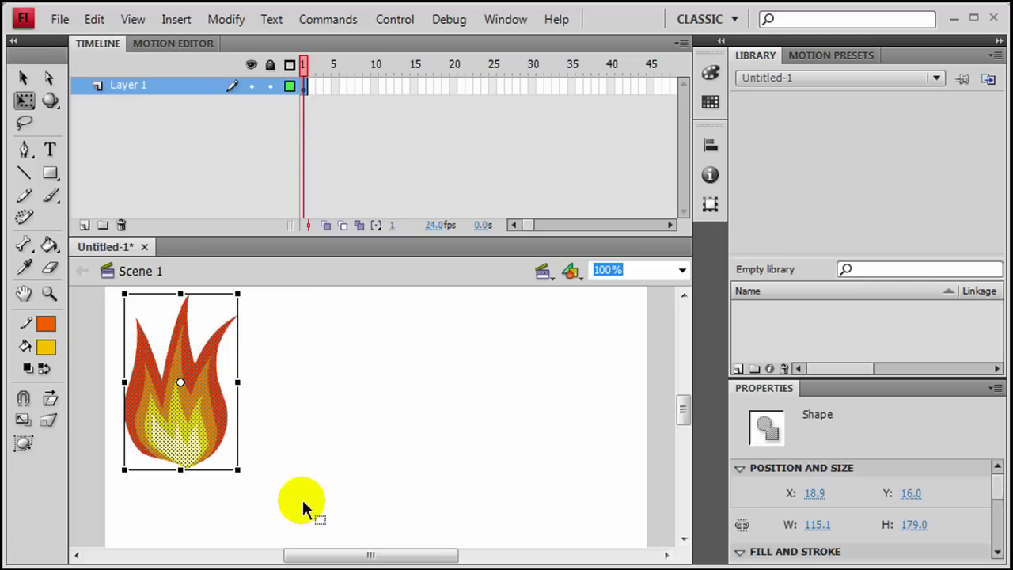
pyautogui.press('F8')
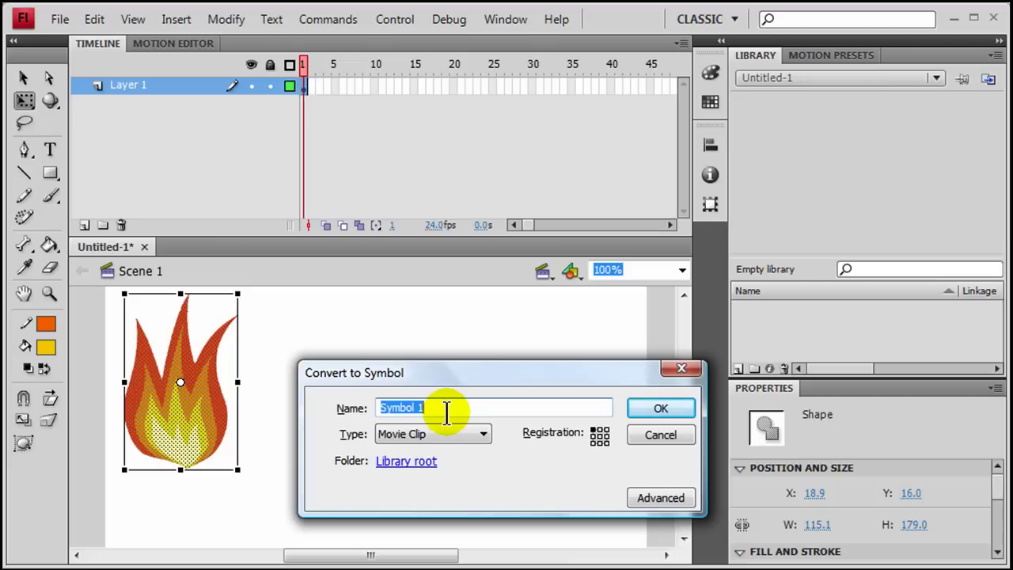
pyautogui.write('campfire')
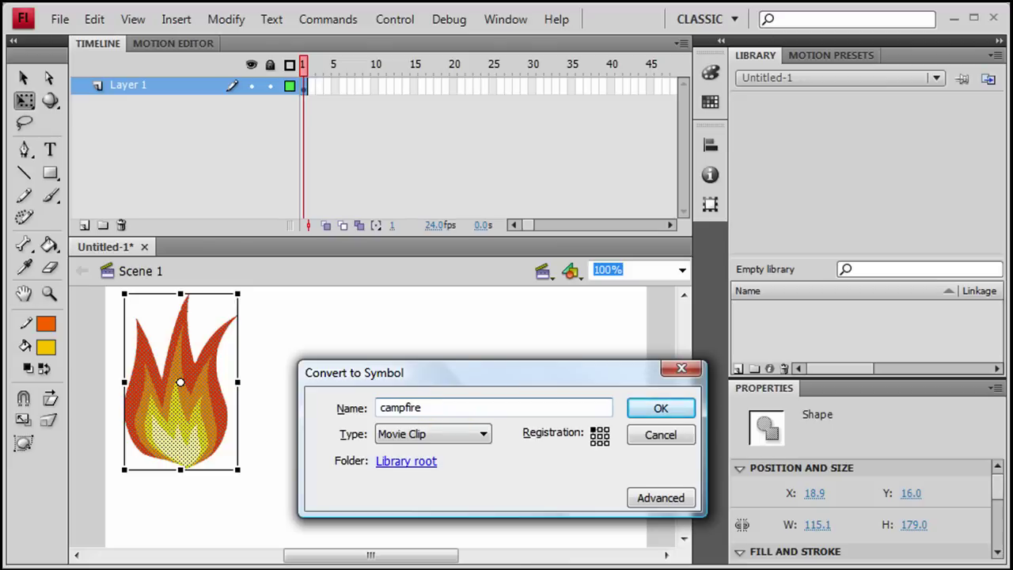
pyautogui.click(674, 409)
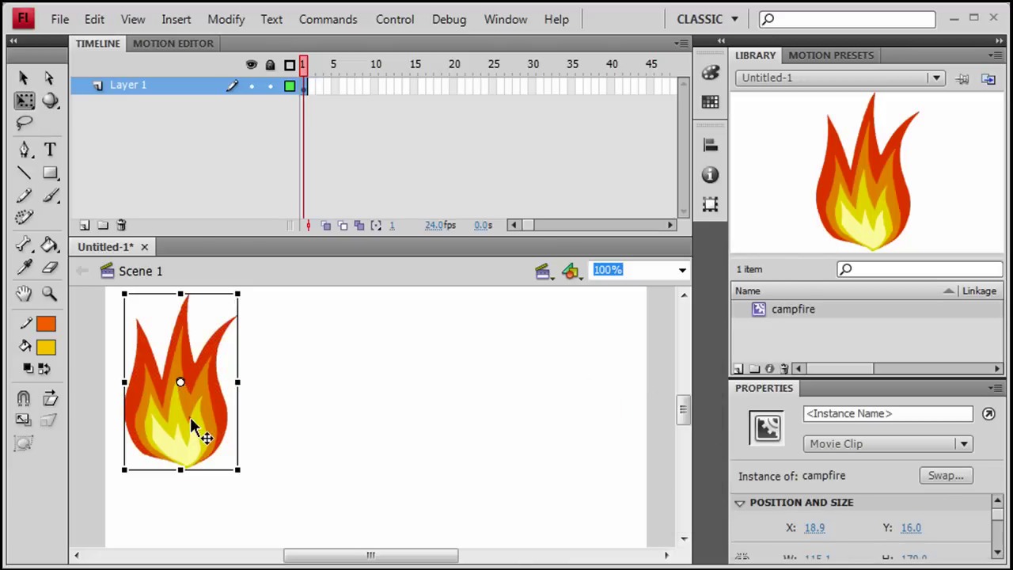
# Inside the campfire symbol, shift the flame right and rename Layer 1 to flames.
pyautogui.doubleClick(191, 418)
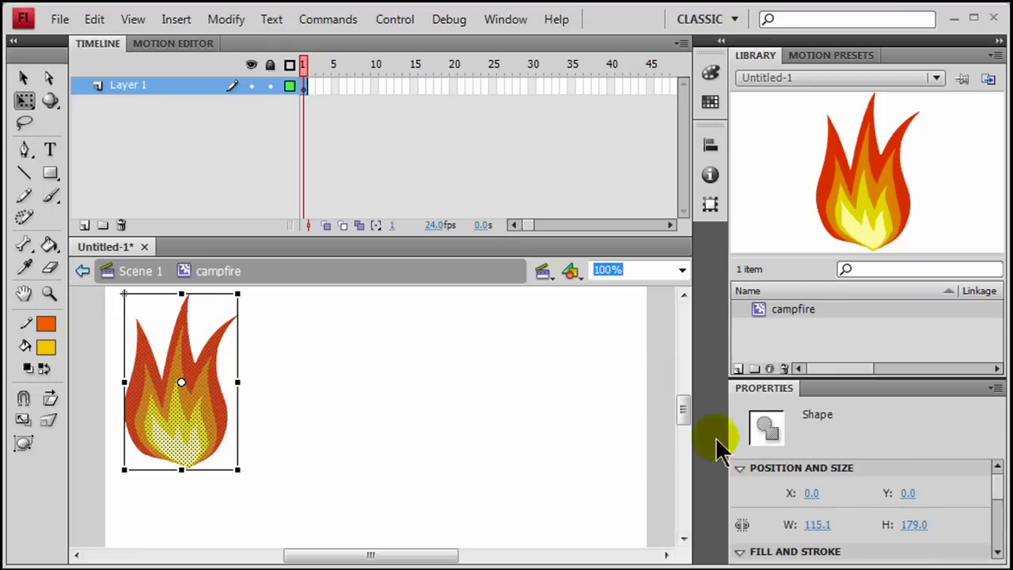
pyautogui.moveTo(203, 421); pyautogui.dragTo(393, 443)
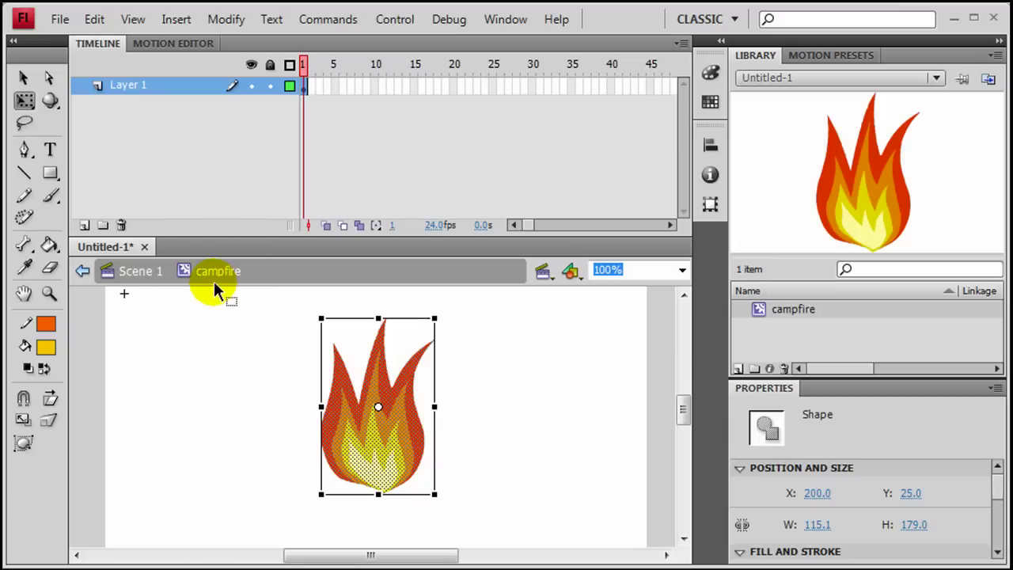
pyautogui.doubleClick(141, 86)
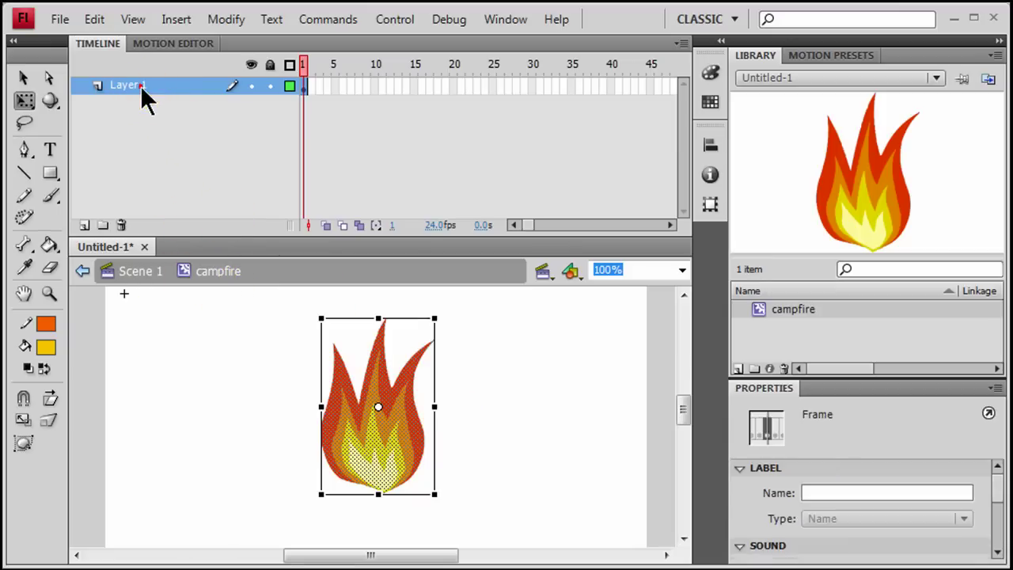
pyautogui.write('flames')
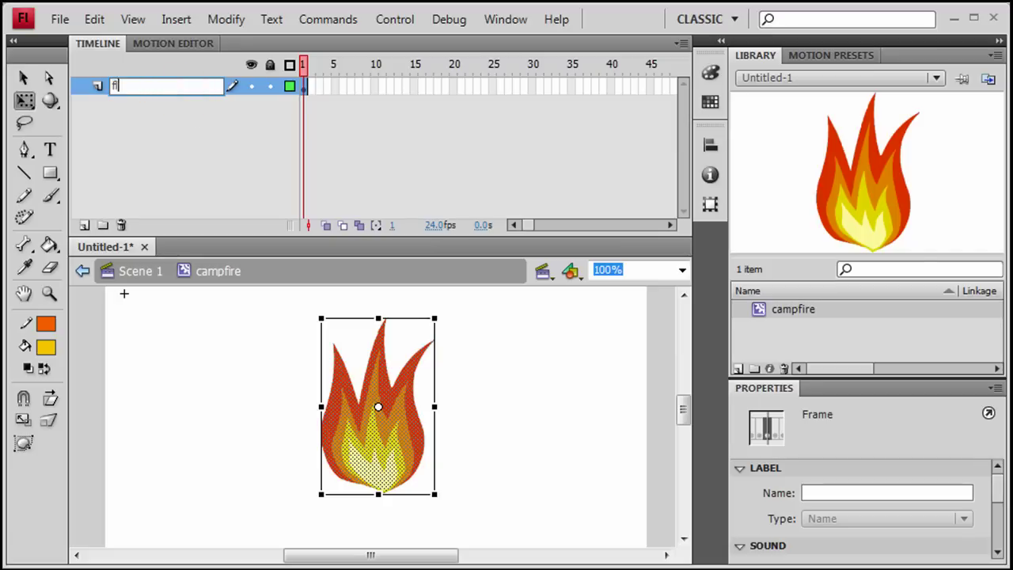
pyautogui.press('Return')
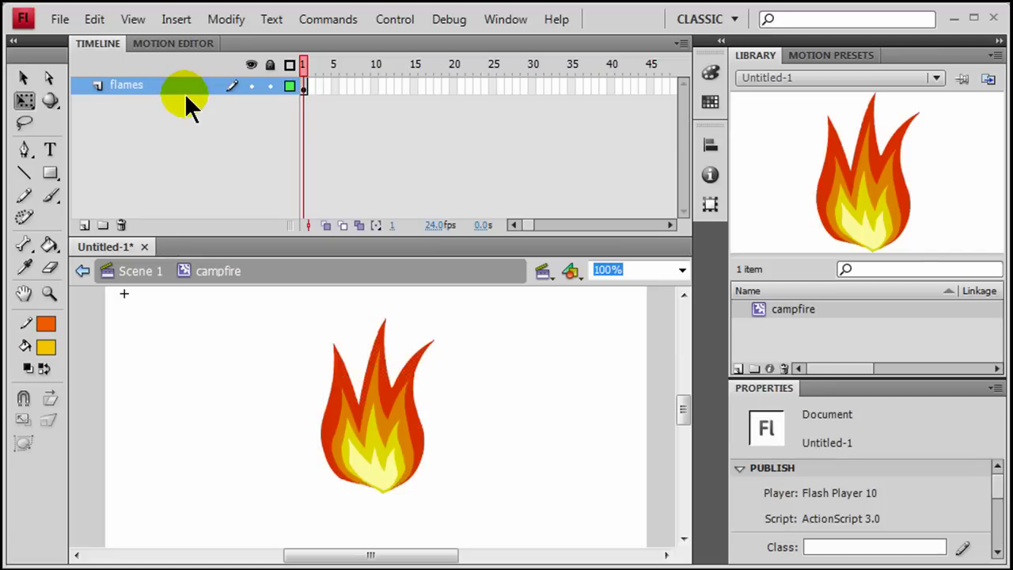
# Add a new layer above flames named logs.
pyautogui.click(84, 226)
pyautogui.doubleClick(131, 85)
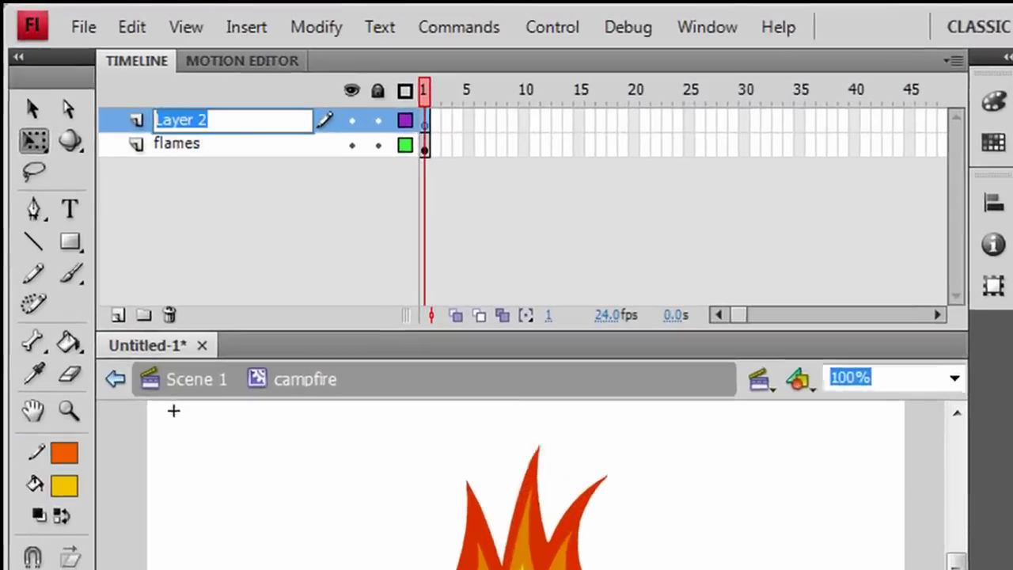
pyautogui.write('logs')
pyautogui.click(319, 177)
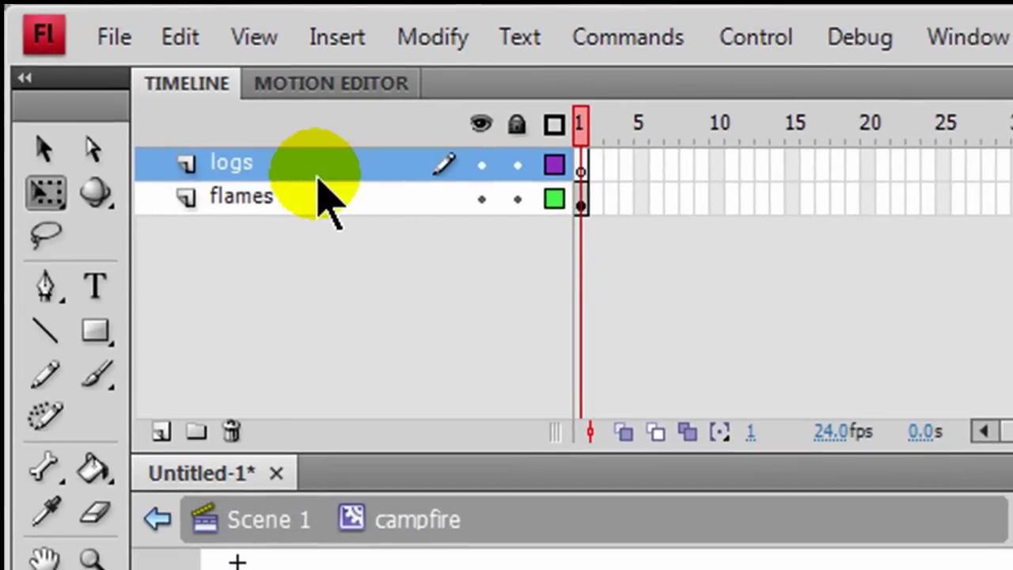
# Draw a brown rectangle log with a 2-point black stroke on the logs layer.
pyautogui.moveTo(579, 177); pyautogui.dragTo(580, 203)
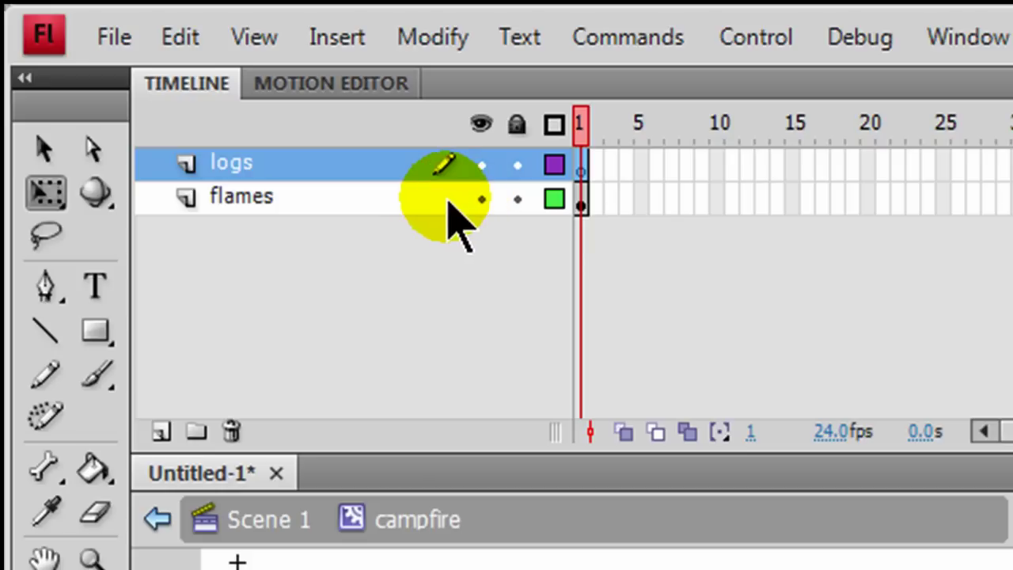
pyautogui.click(95, 331)
pyautogui.click(238, 337)
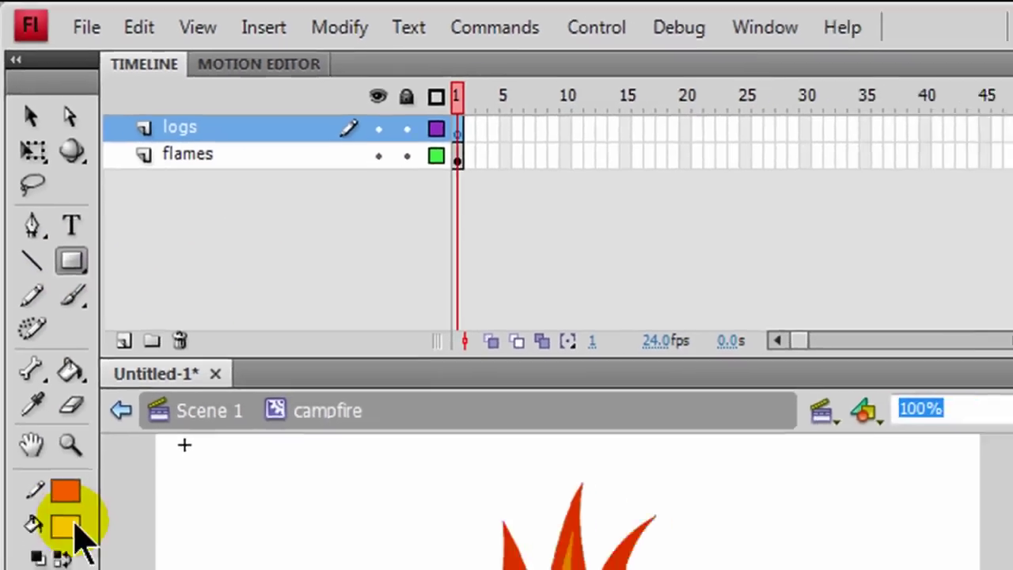
pyautogui.click(74, 528)
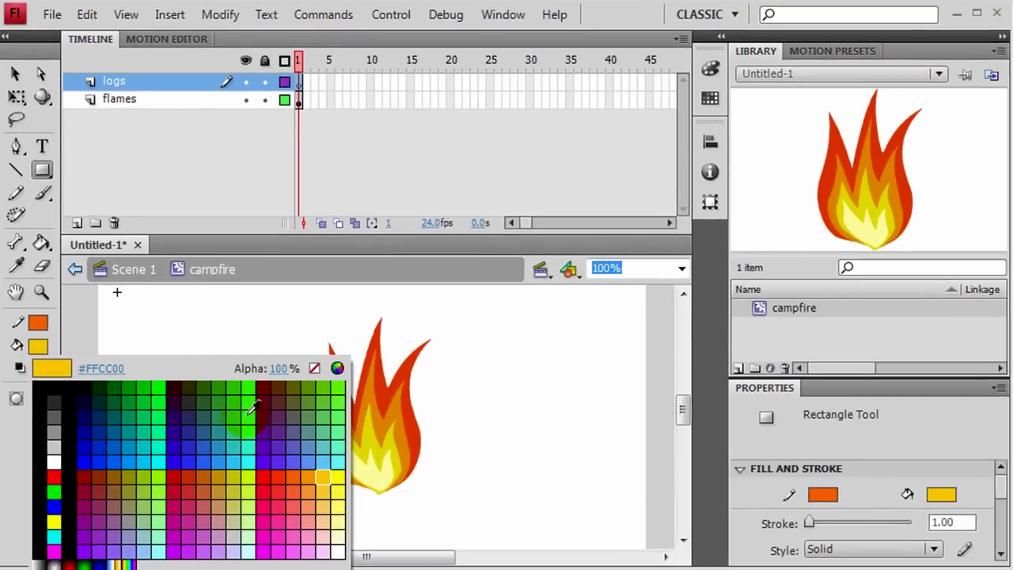
pyautogui.click(113, 472)
pyautogui.click(38, 322)
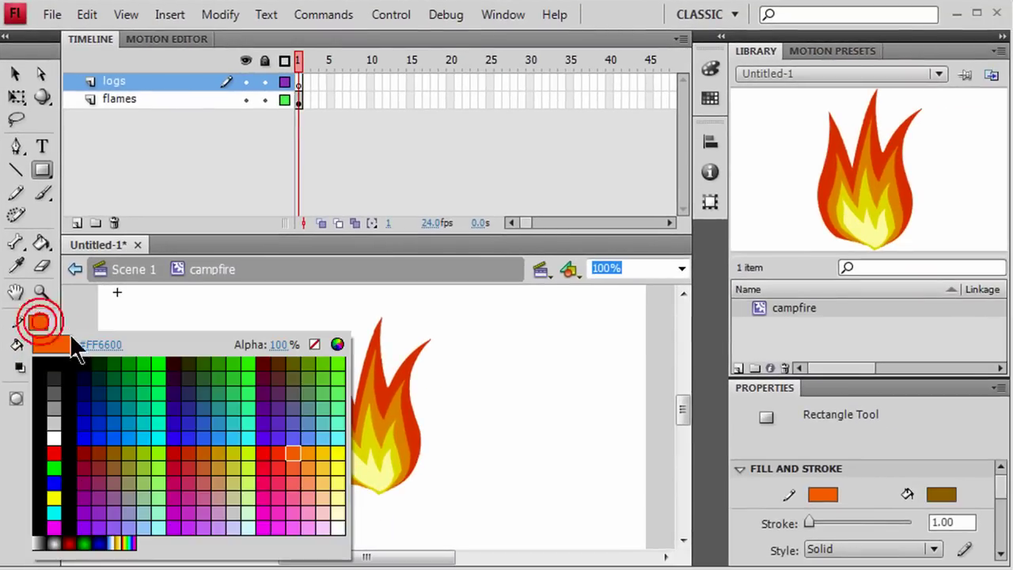
pyautogui.click(83, 362)
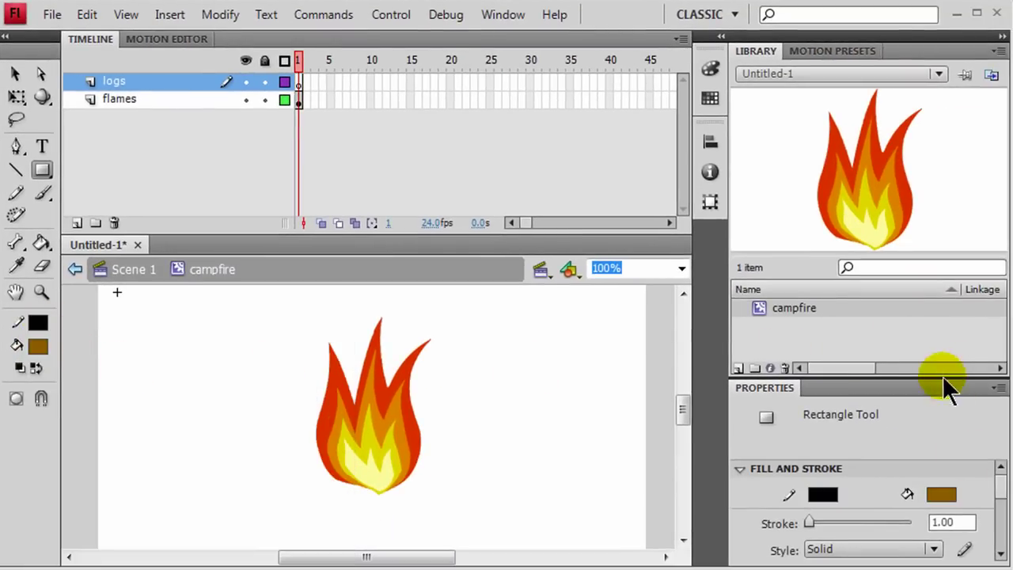
pyautogui.click(955, 522)
pyautogui.moveTo(955, 522); pyautogui.dragTo(914, 522)
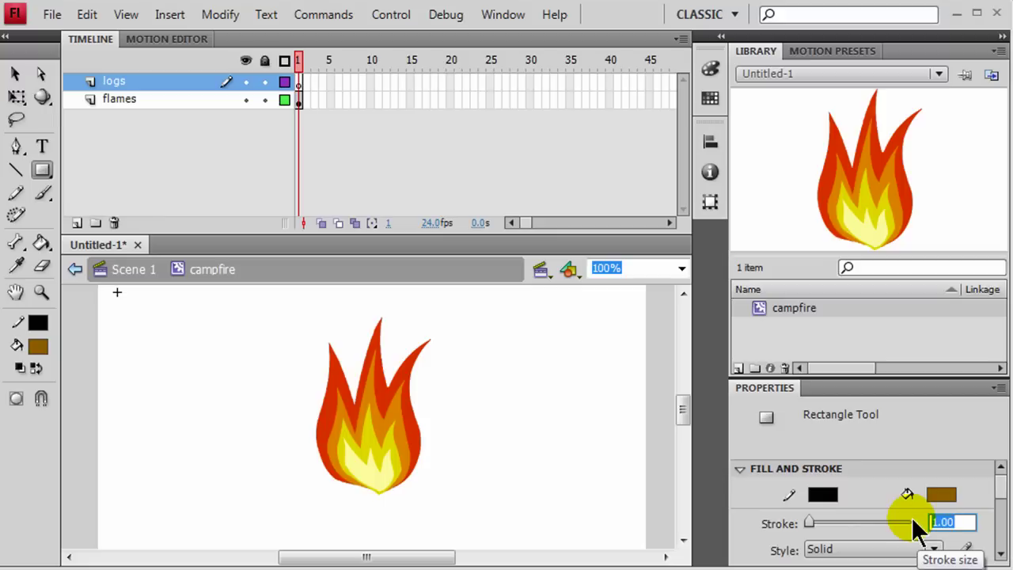
pyautogui.write('2')
pyautogui.press('Return')
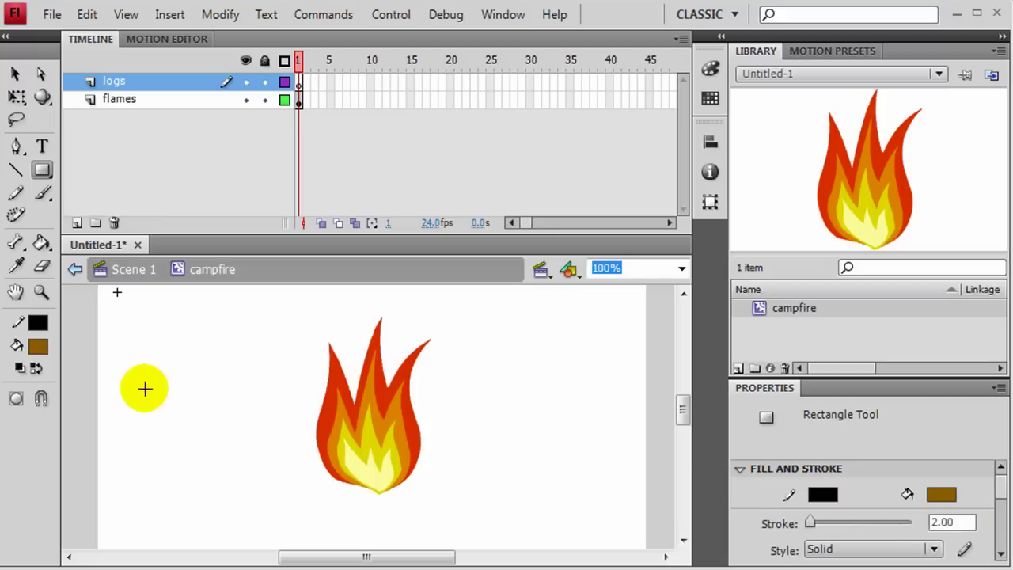
pyautogui.moveTo(138, 391); pyautogui.dragTo(234, 410)
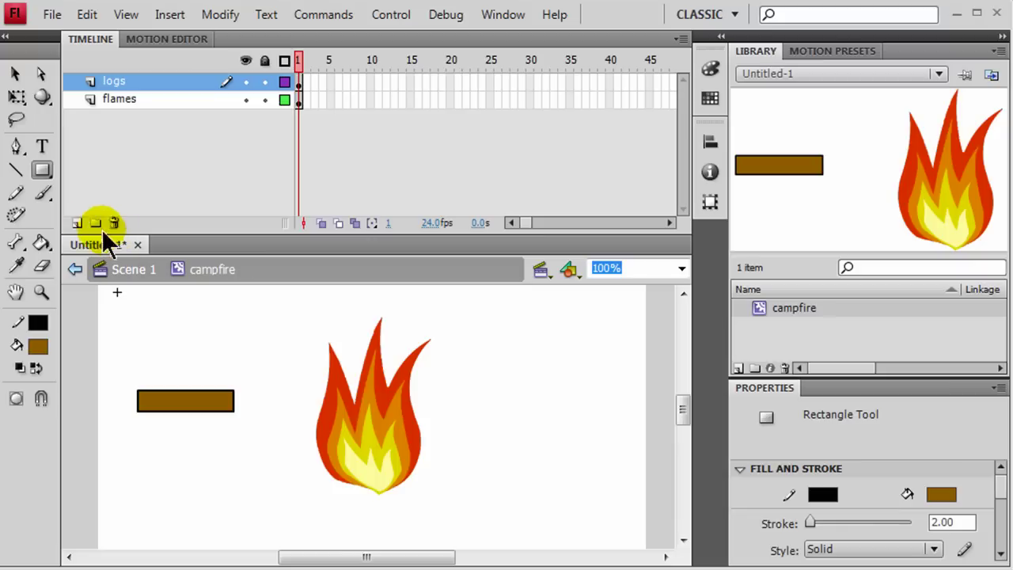
# Draw a small oval just right of the brown rectangle.
pyautogui.click(43, 169)
pyautogui.click(120, 193)
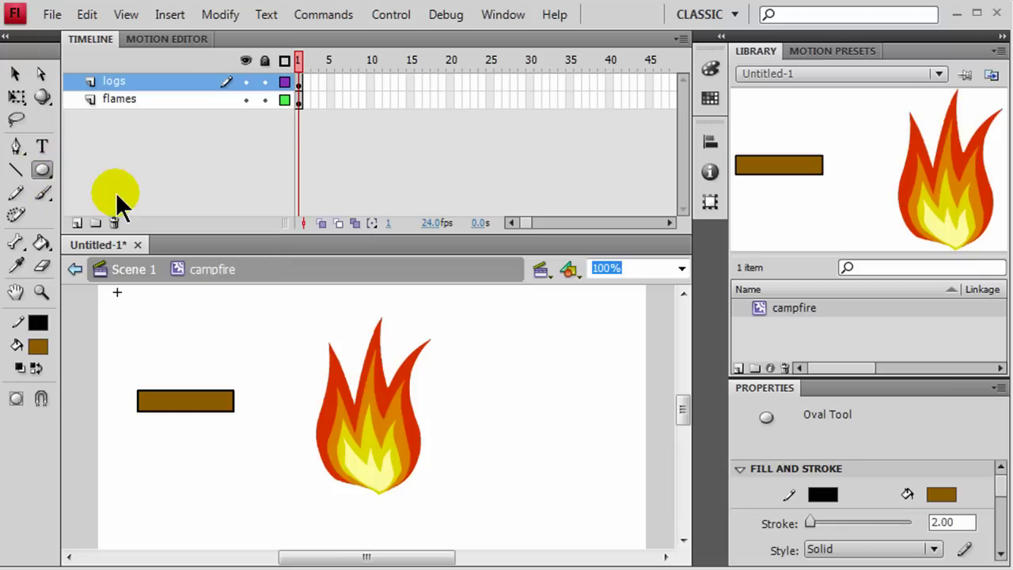
pyautogui.moveTo(257, 393); pyautogui.dragTo(271, 412)
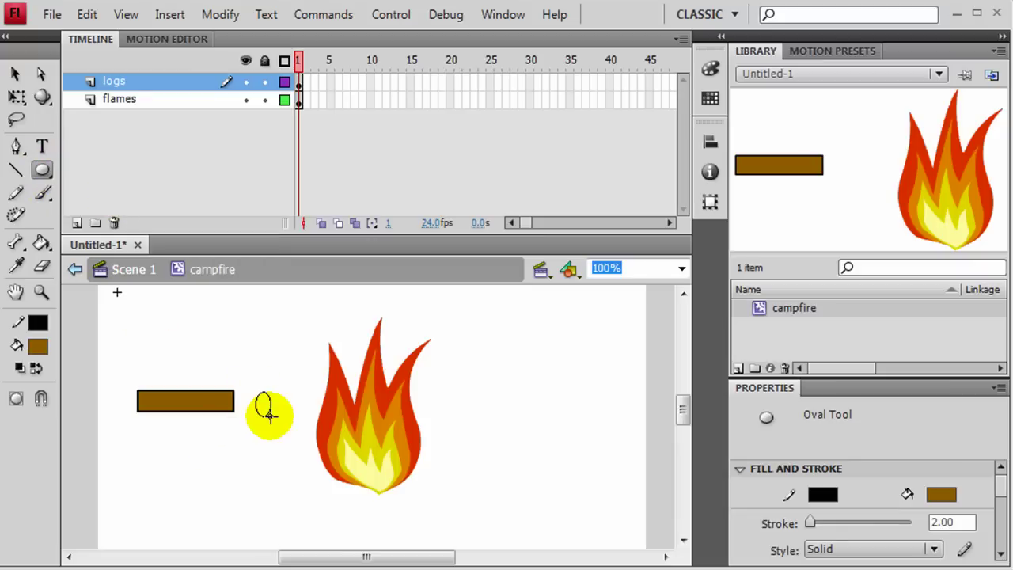
# Select both shapes and make the rectangle match the oval's height.
pyautogui.click(16, 74)
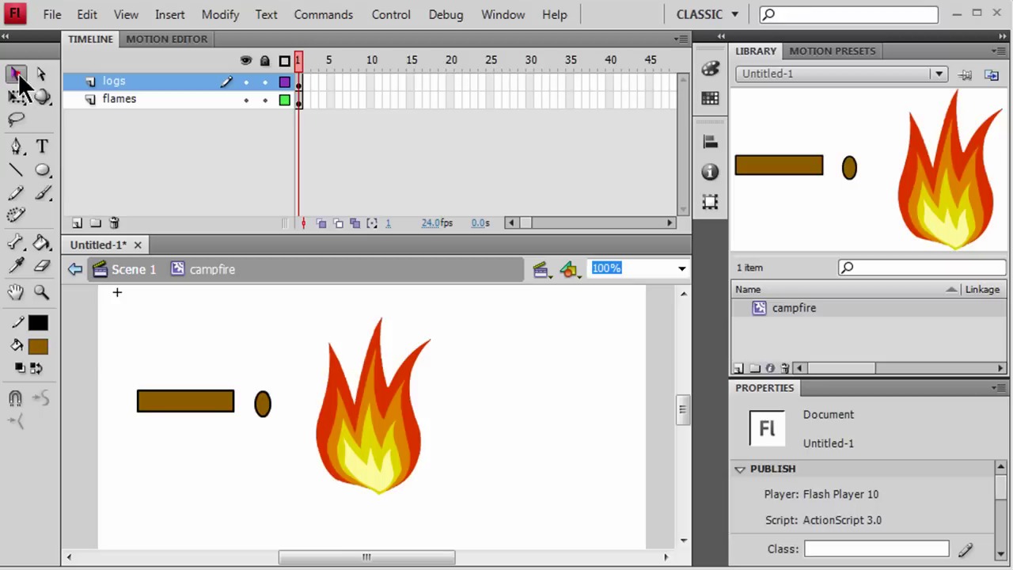
pyautogui.moveTo(277, 437); pyautogui.dragTo(294, 432)
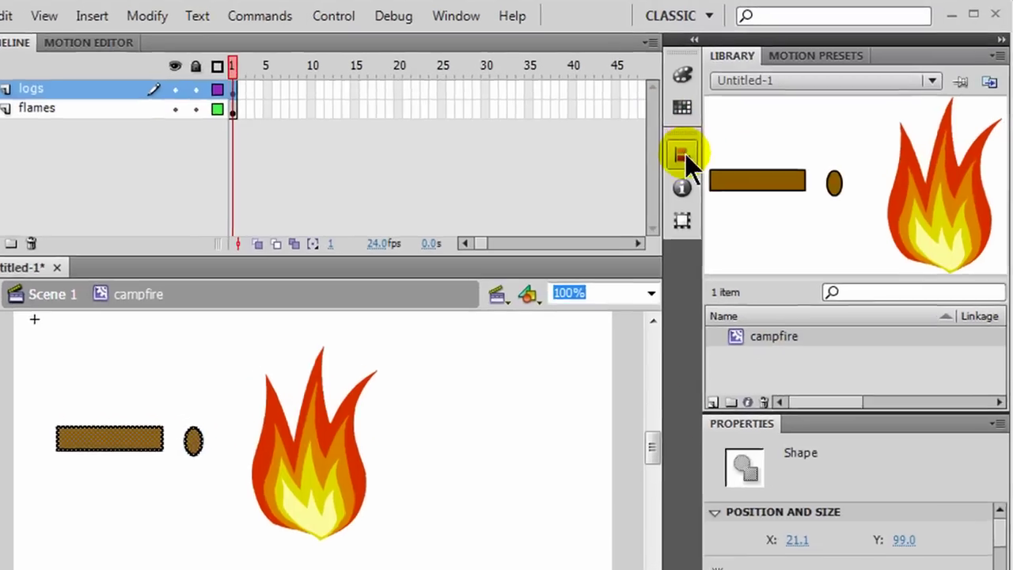
pyautogui.click(710, 141)
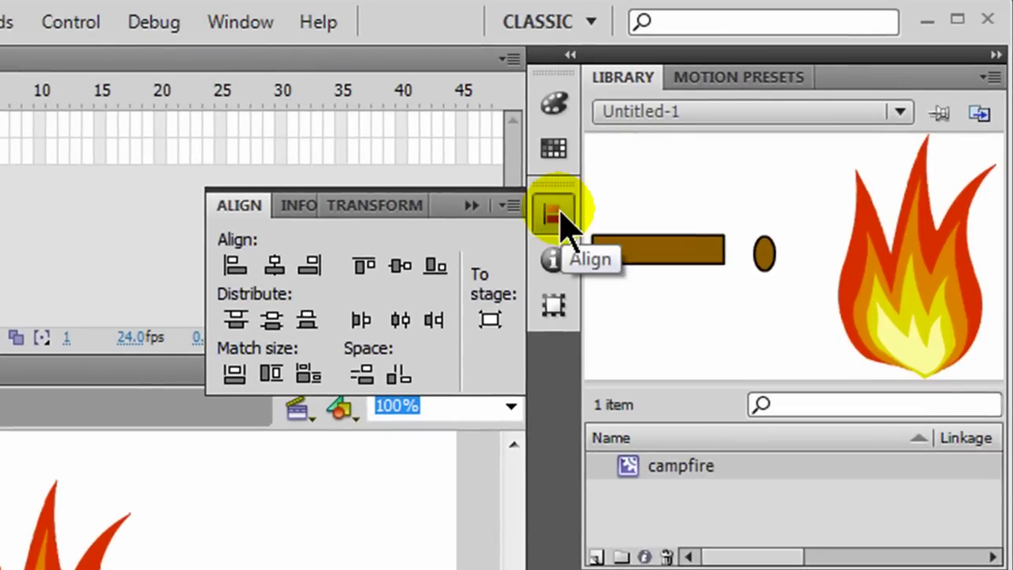
pyautogui.click(267, 374)
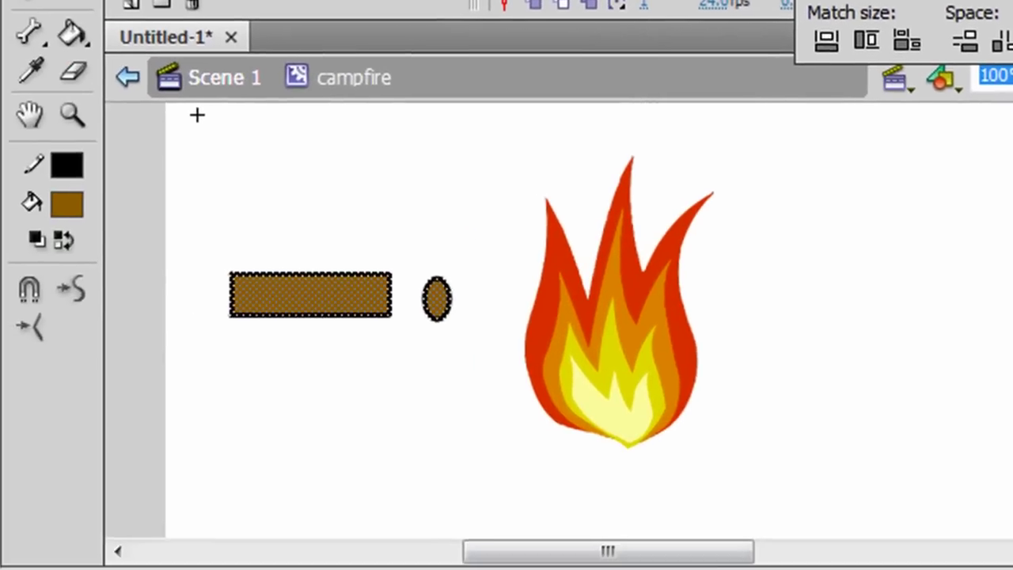
pyautogui.hotkey('ctrl', 'k')
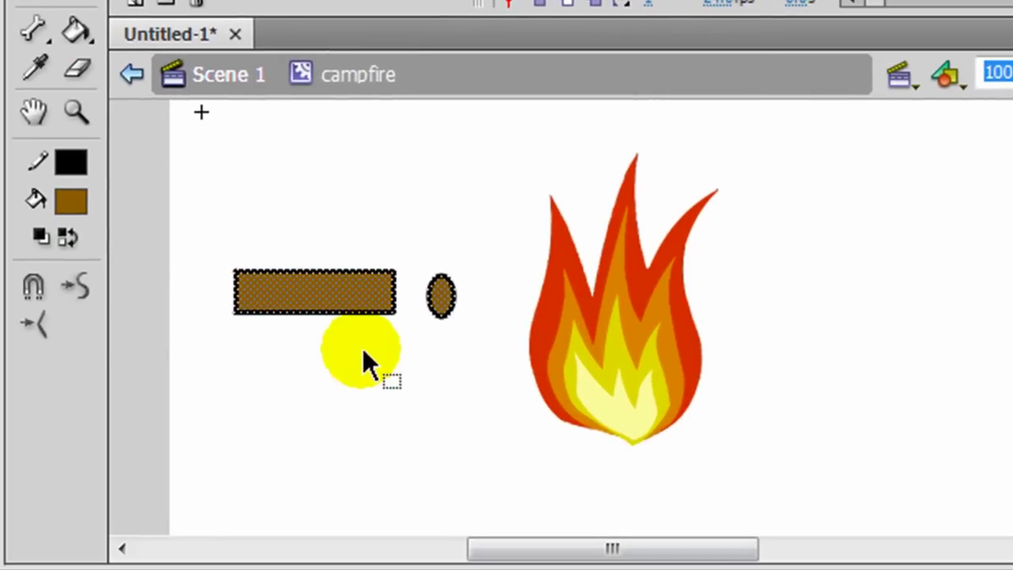
# Move the oval onto the rectangle's right end and curve its left end round.
pyautogui.click(363, 349)
pyautogui.click(444, 293)
pyautogui.moveTo(444, 292); pyautogui.dragTo(396, 291)
pyautogui.click(413, 353)
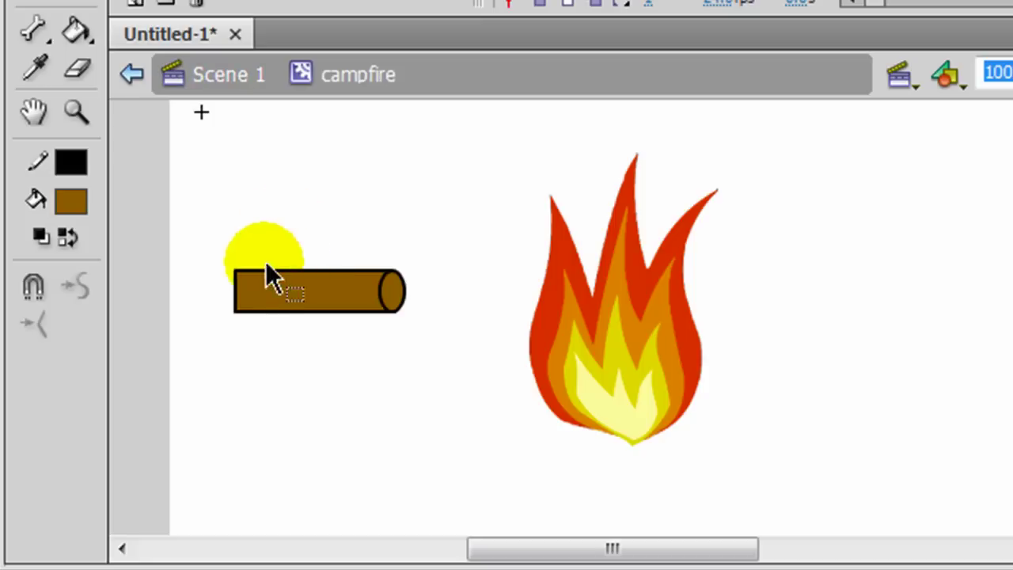
pyautogui.moveTo(227, 289)
pyautogui.mouseDown()
pyautogui.moveTo(307, 340)
pyautogui.moveTo(328, 373)
pyautogui.moveTo(226, 295)
pyautogui.mouseUp()
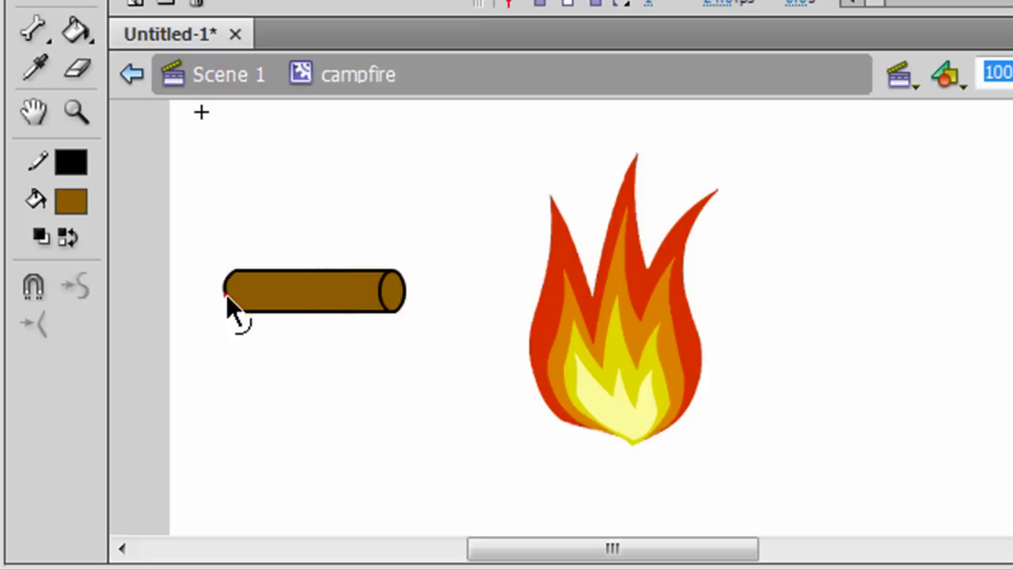
pyautogui.click(155, 65)
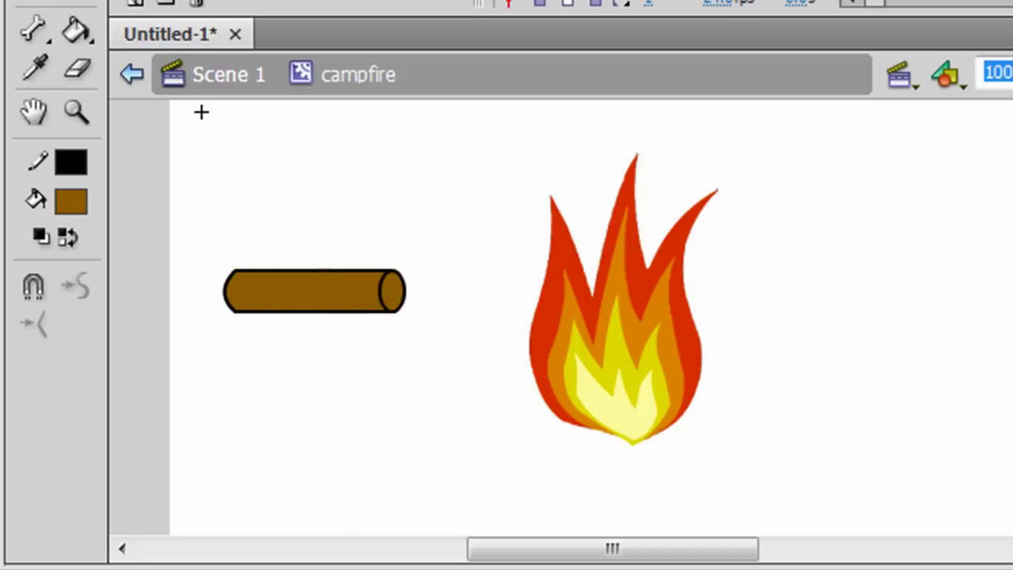
# With the Pencil, discard a trial end-ring stroke and draw two grain lines along the log.
pyautogui.press('y')
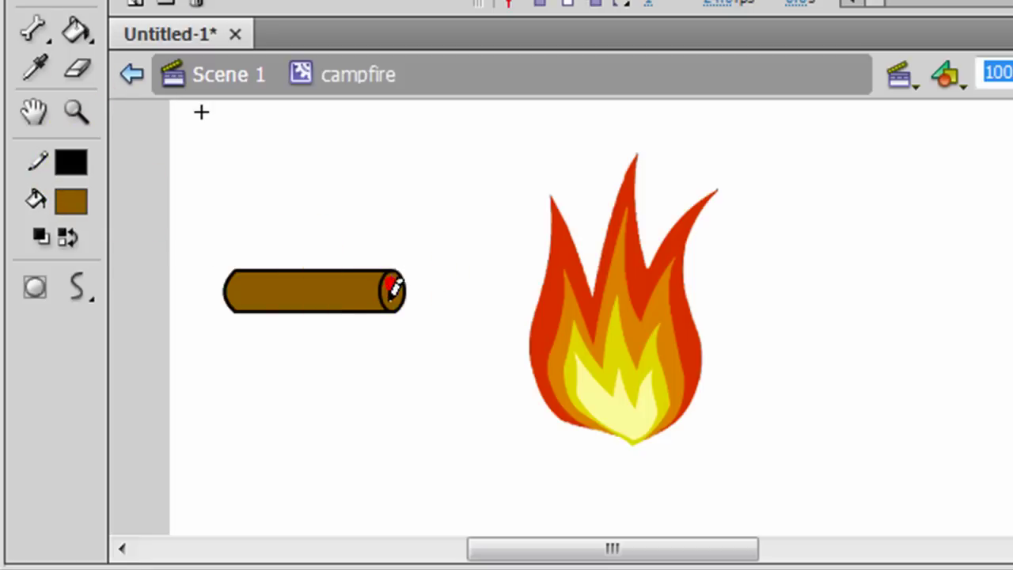
pyautogui.moveTo(393, 273); pyautogui.dragTo(399, 292)
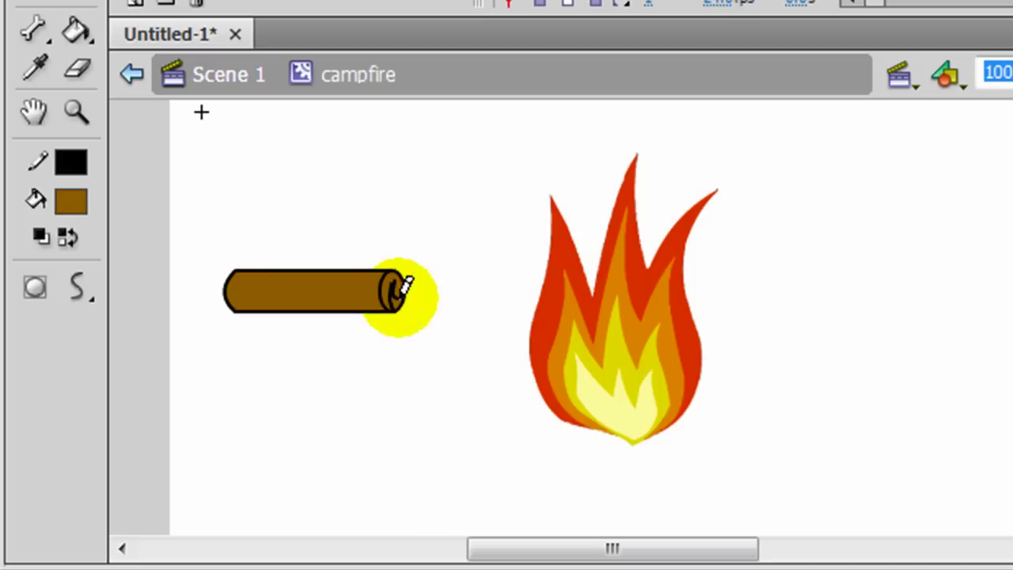
pyautogui.hotkey('ctrl', 'z')
pyautogui.hotkey('ctrl', 'z')
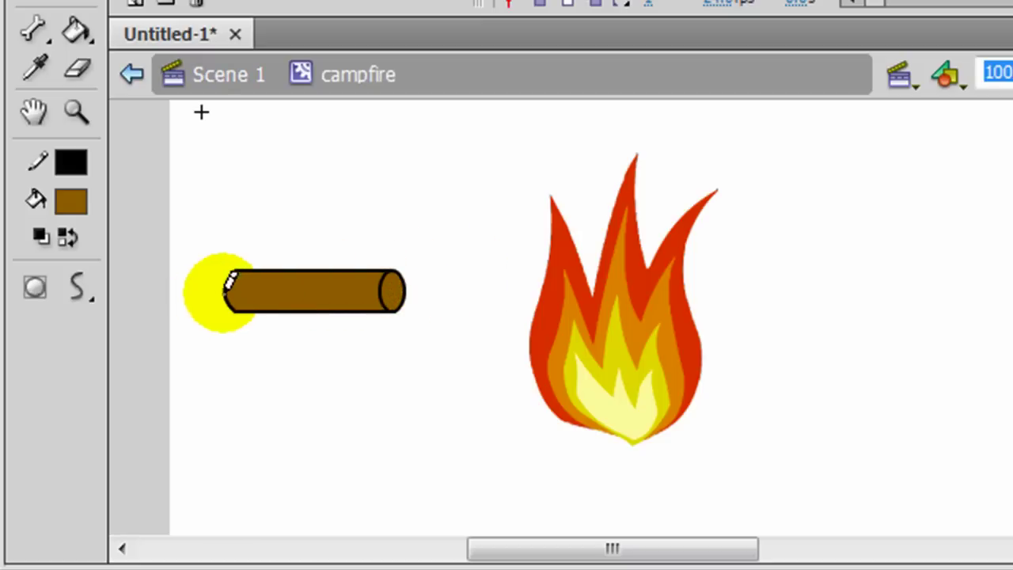
pyautogui.moveTo(239, 286); pyautogui.dragTo(360, 287)
pyautogui.moveTo(247, 301)
pyautogui.mouseDown()
pyautogui.moveTo(342, 292)
pyautogui.moveTo(310, 302)
pyautogui.moveTo(350, 302)
pyautogui.moveTo(372, 293)
pyautogui.mouseUp()
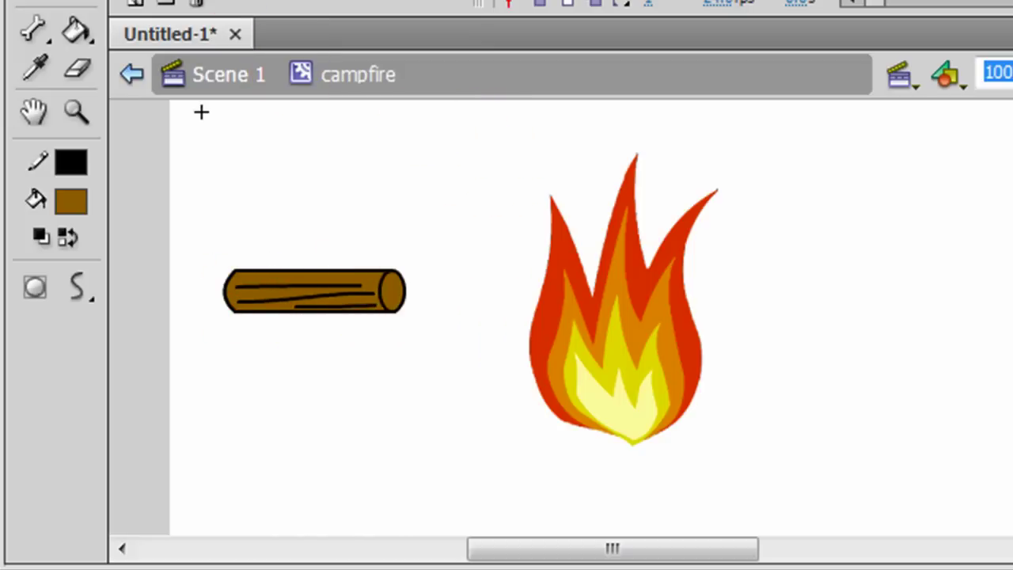
# Set the fill to none and type a 0 above the log.
pyautogui.click(73, 202)
pyautogui.click(527, 238)
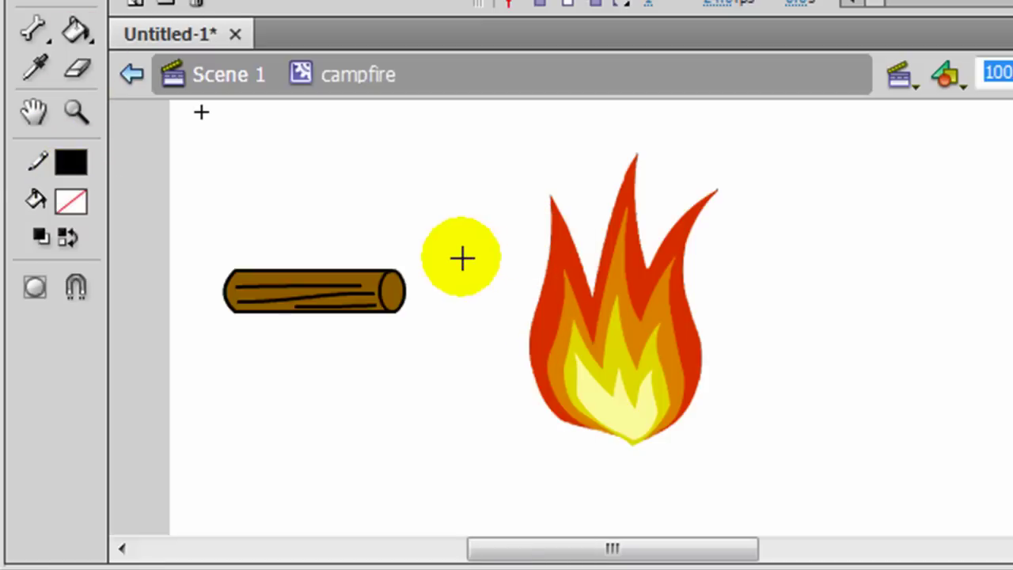
pyautogui.click(352, 187)
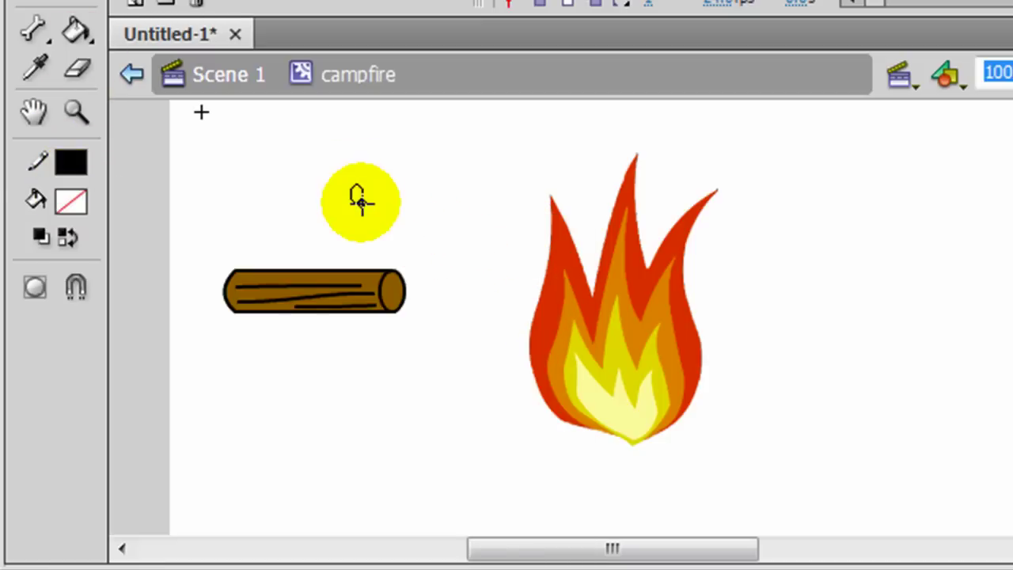
pyautogui.write('0v')
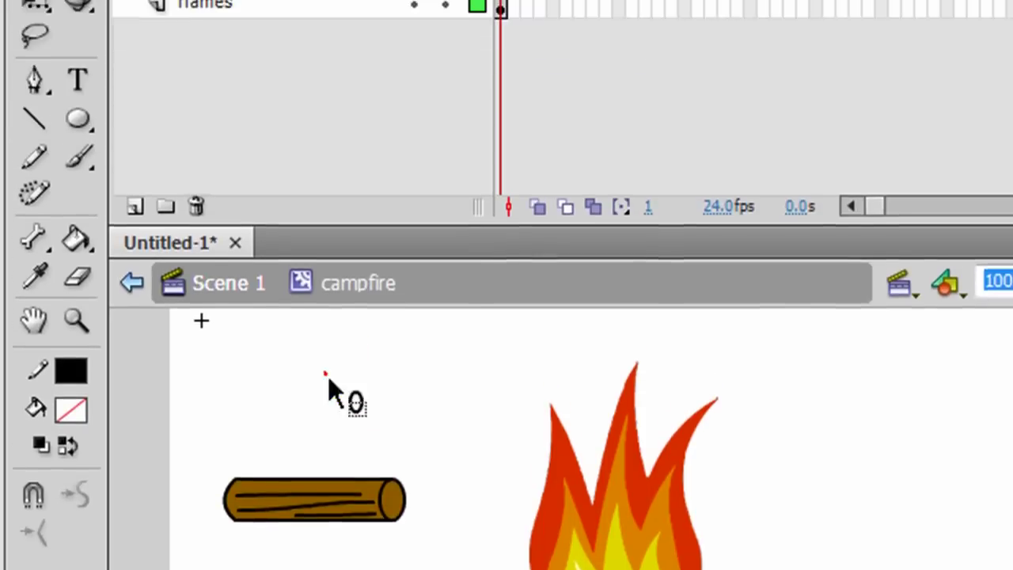
pyautogui.click(353, 187)
# Turn off Snap Align and Snap to Guides in the View snapping settings.
pyautogui.click(309, 24)
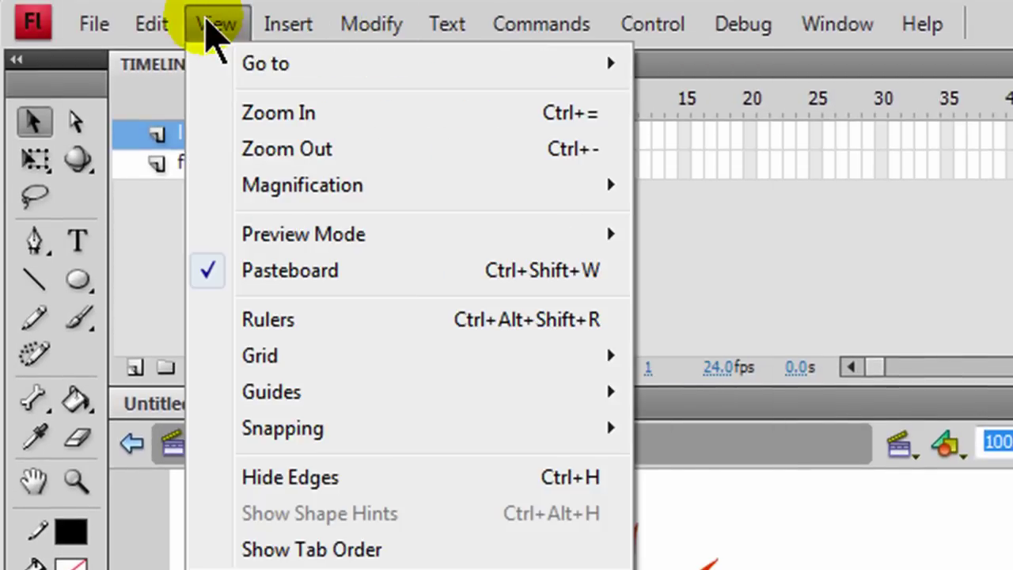
pyautogui.moveTo(318, 434)
pyautogui.click(786, 428)
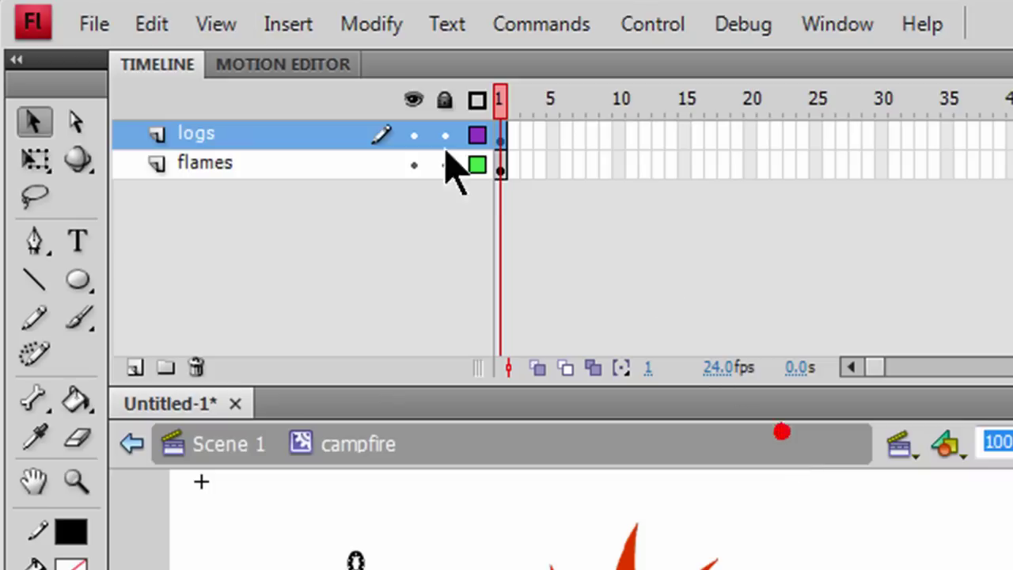
pyautogui.click(218, 25)
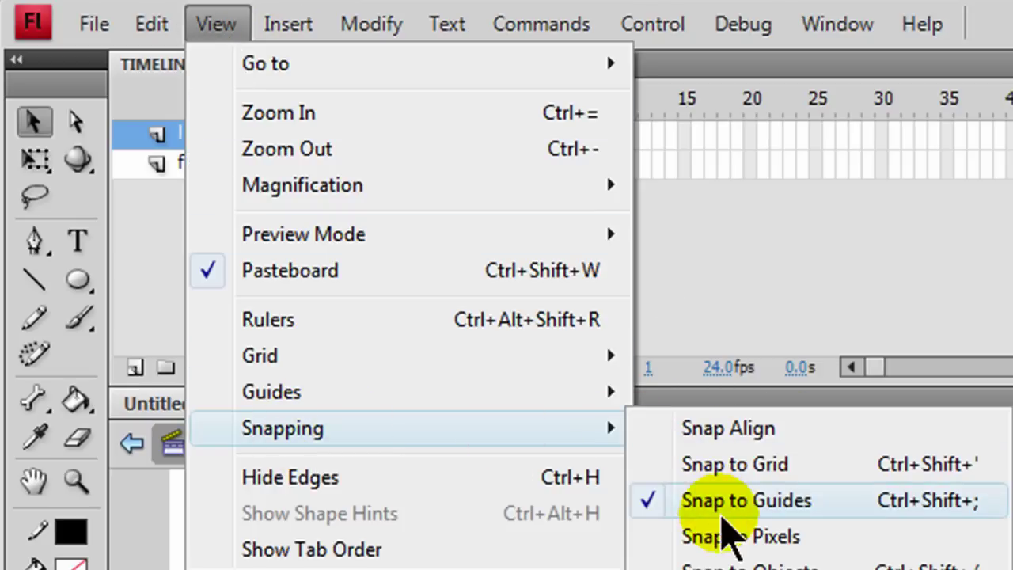
pyautogui.click(713, 506)
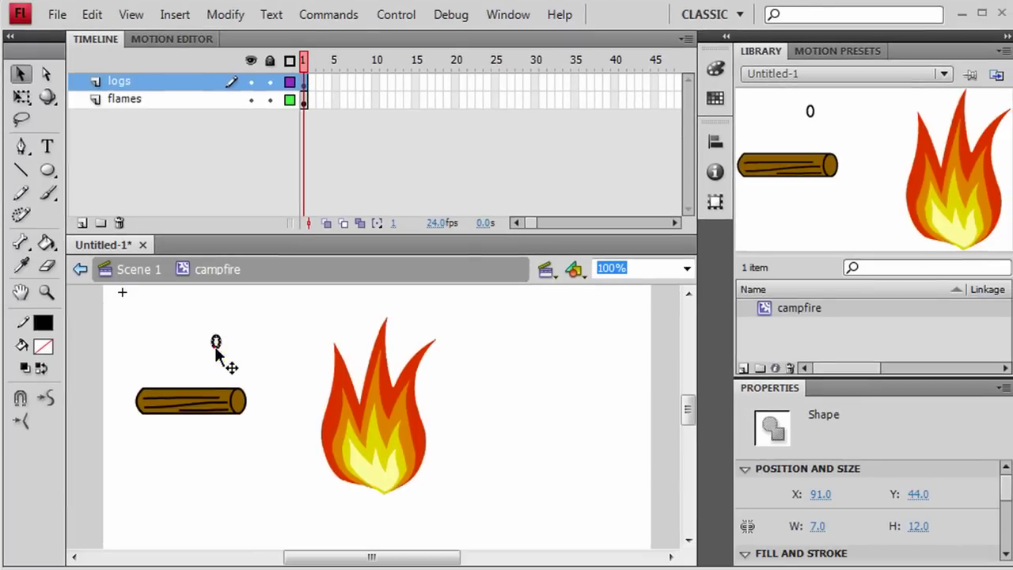
# Drag the 0 onto the log's right end cap as a tree ring.
pyautogui.moveTo(216, 345); pyautogui.dragTo(239, 405)
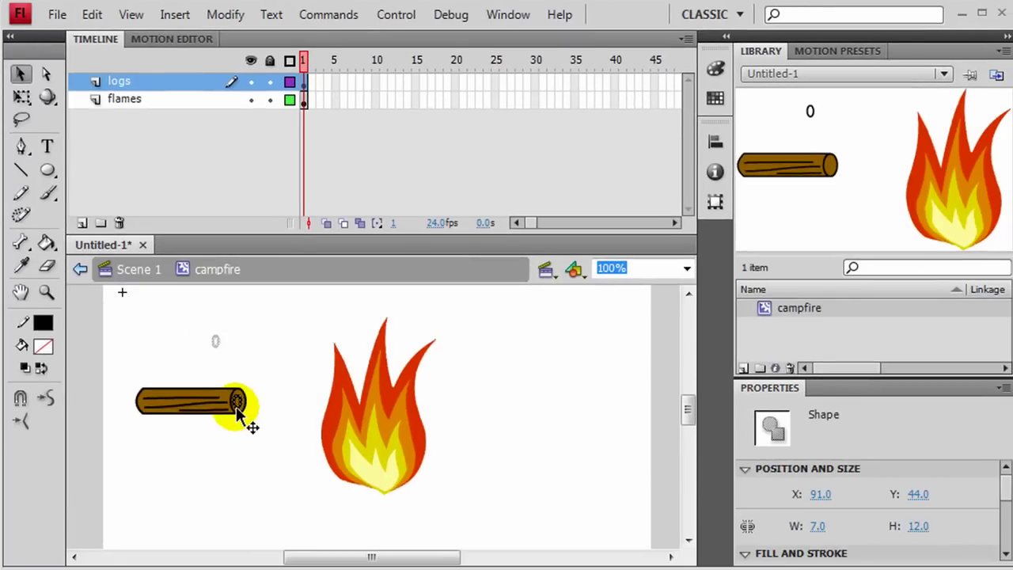
pyautogui.click(251, 452)
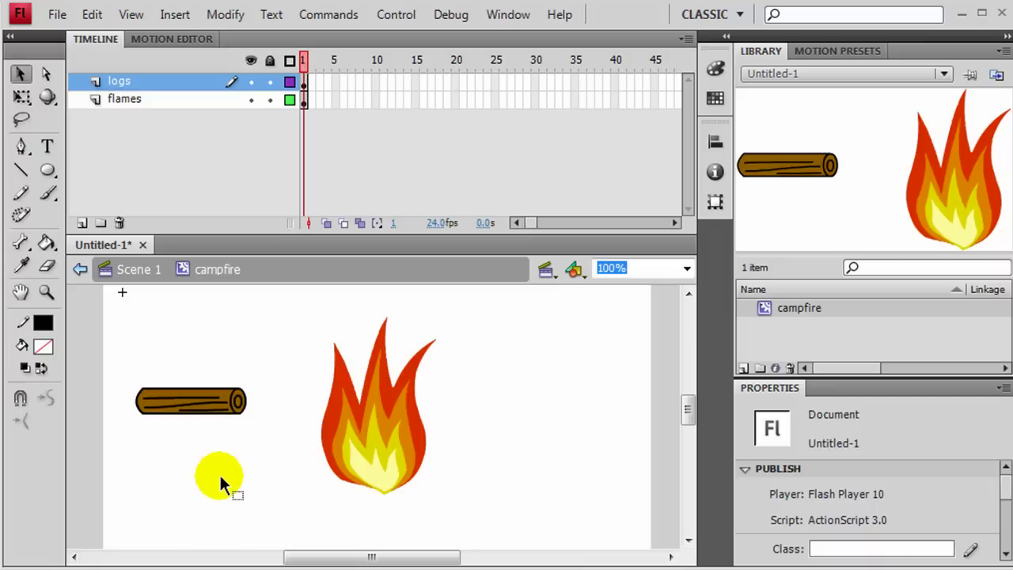
pyautogui.click(18, 74)
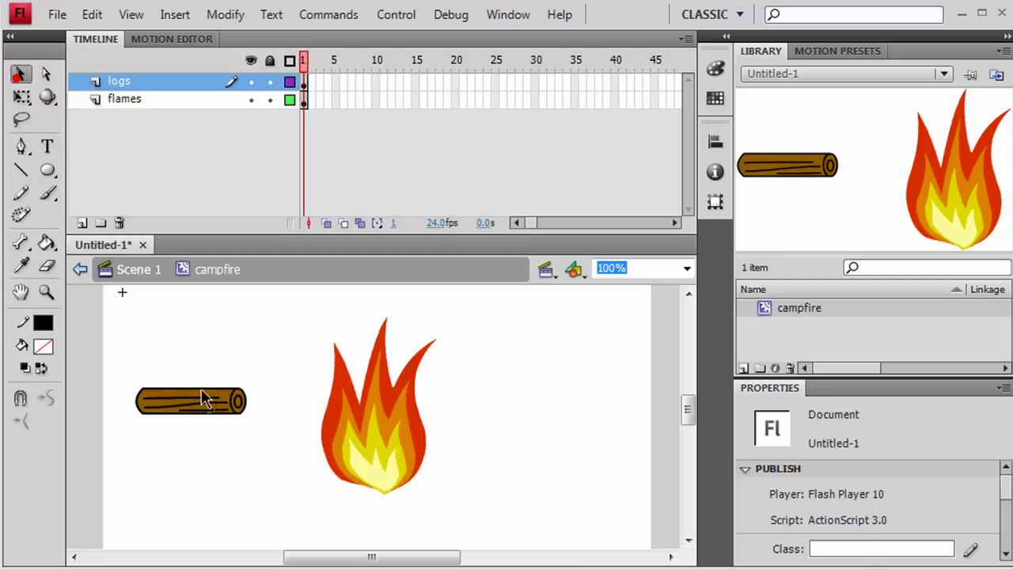
# Duplicate the log so copies stack above and below the original.
pyautogui.moveTo(119, 371); pyautogui.dragTo(266, 427)
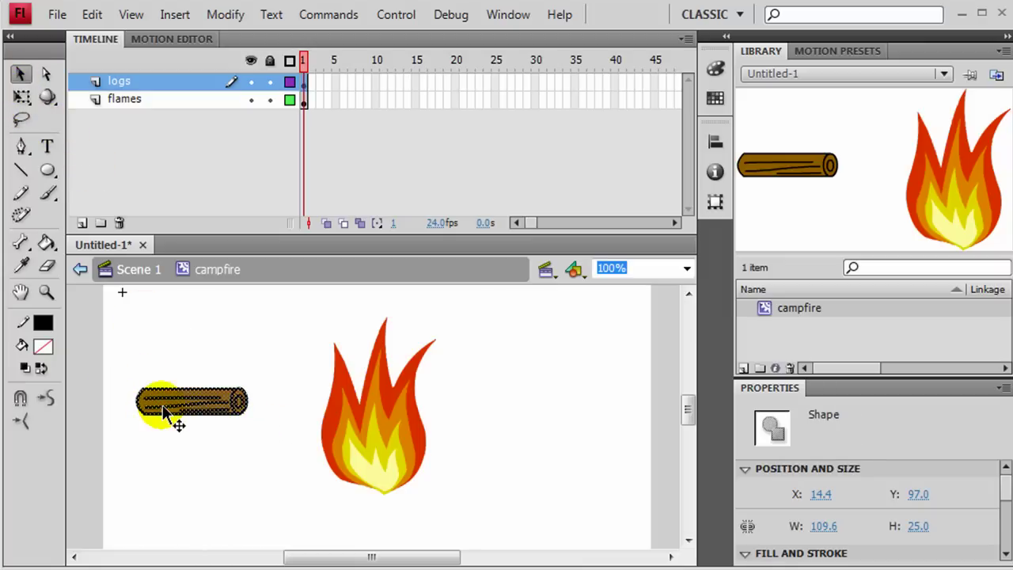
pyautogui.moveTo(164, 411); pyautogui.dragTo(163, 508)
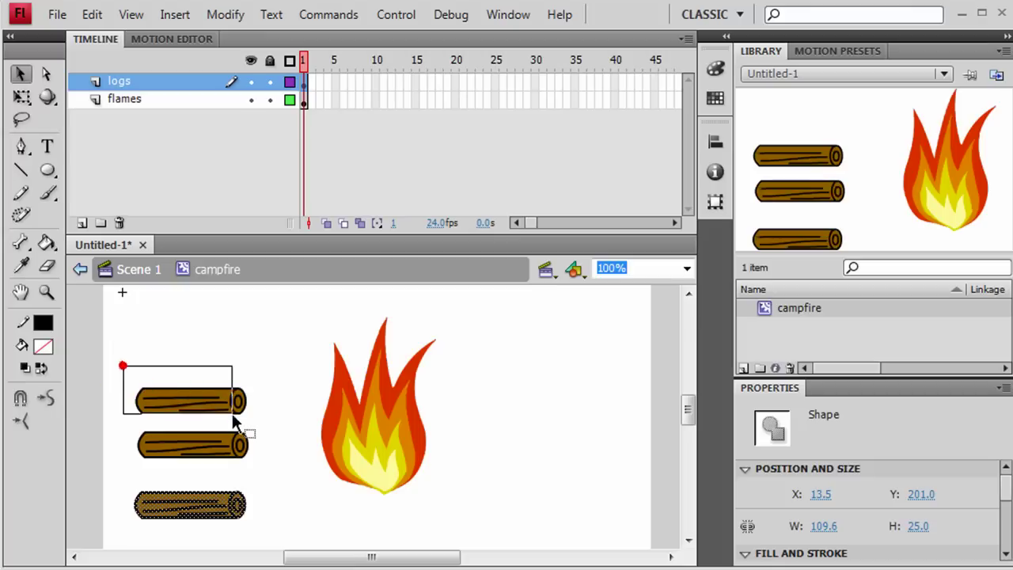
pyautogui.moveTo(258, 420); pyautogui.dragTo(244, 351)
# With Free Transform, narrow the top log and stretch the middle log longer.
pyautogui.click(22, 96)
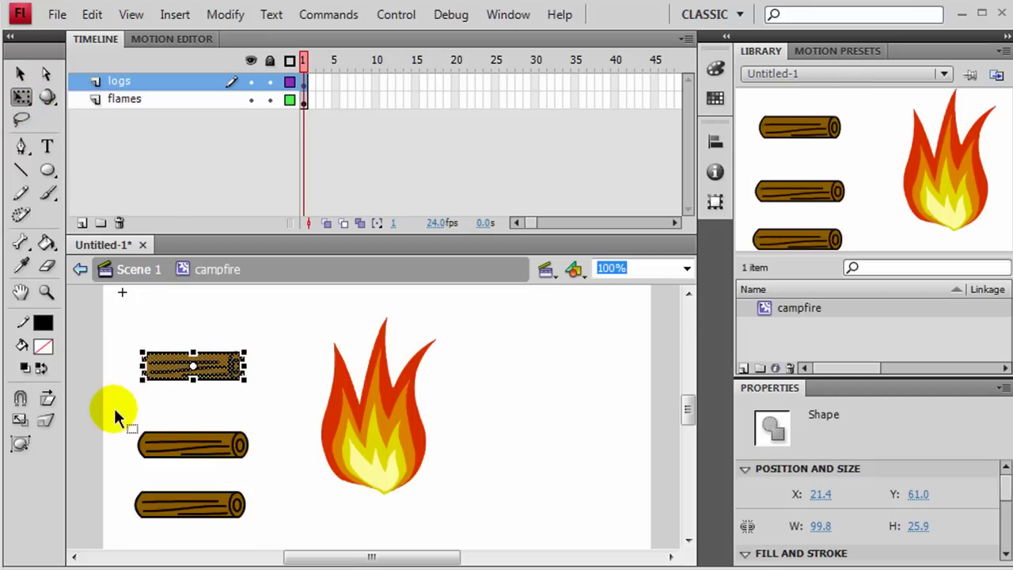
pyautogui.moveTo(115, 410); pyautogui.dragTo(273, 446)
pyautogui.click(274, 448)
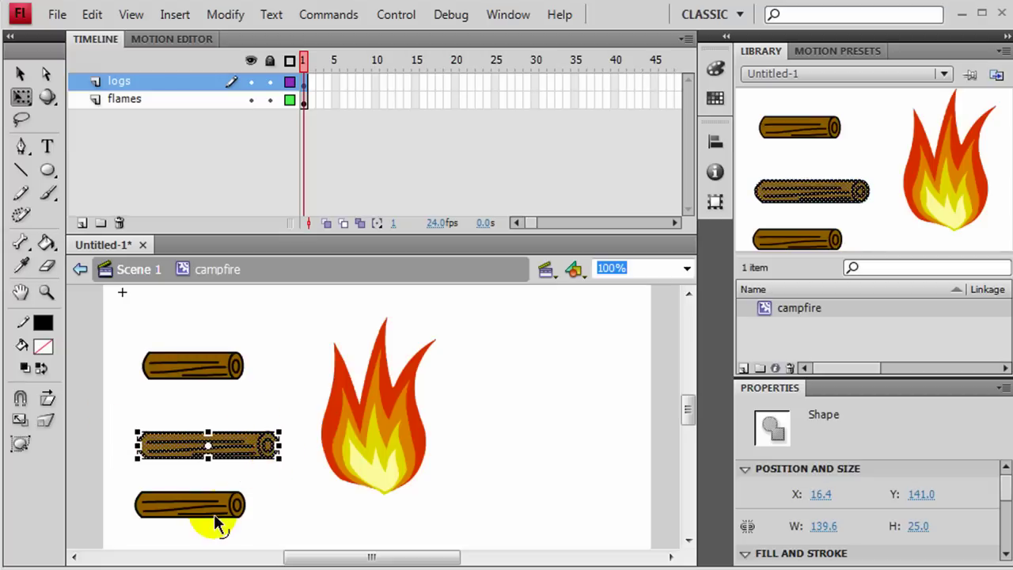
pyautogui.moveTo(119, 482)
pyautogui.mouseDown()
pyautogui.moveTo(224, 538)
pyautogui.moveTo(270, 535)
pyautogui.mouseUp()
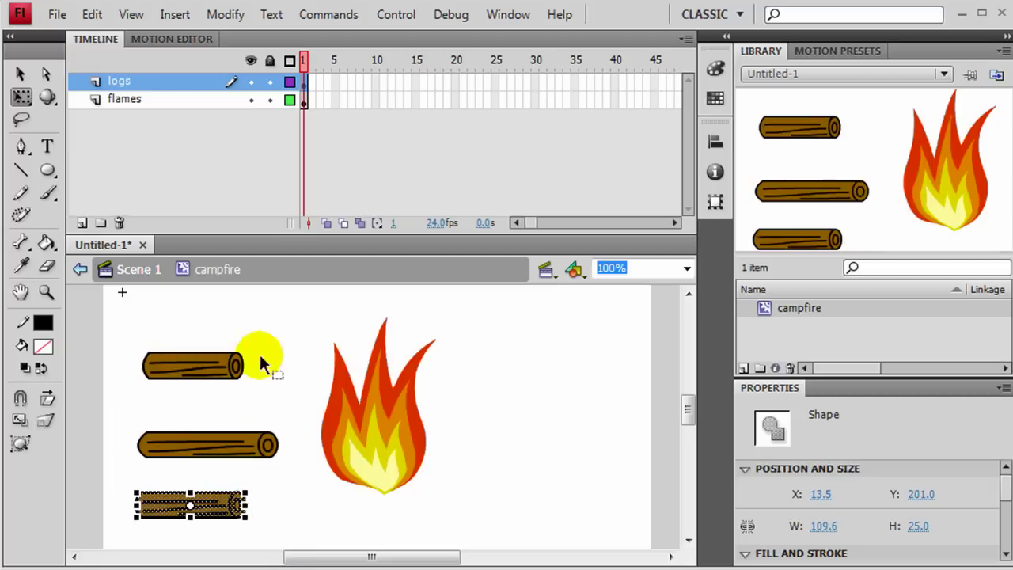
pyautogui.moveTo(120, 321); pyautogui.dragTo(254, 402)
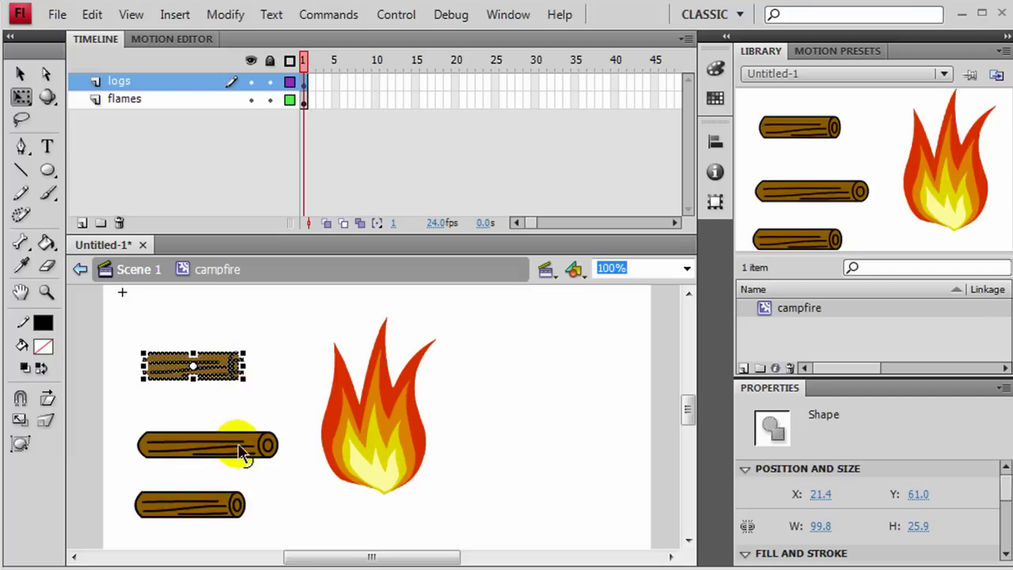
pyautogui.click(110, 415)
# Place the long 139.6-wide log under the flames, lean a tilted log on it, tilt the third.
pyautogui.moveTo(133, 82); pyautogui.dragTo(420, 490)
pyautogui.click(303, 495)
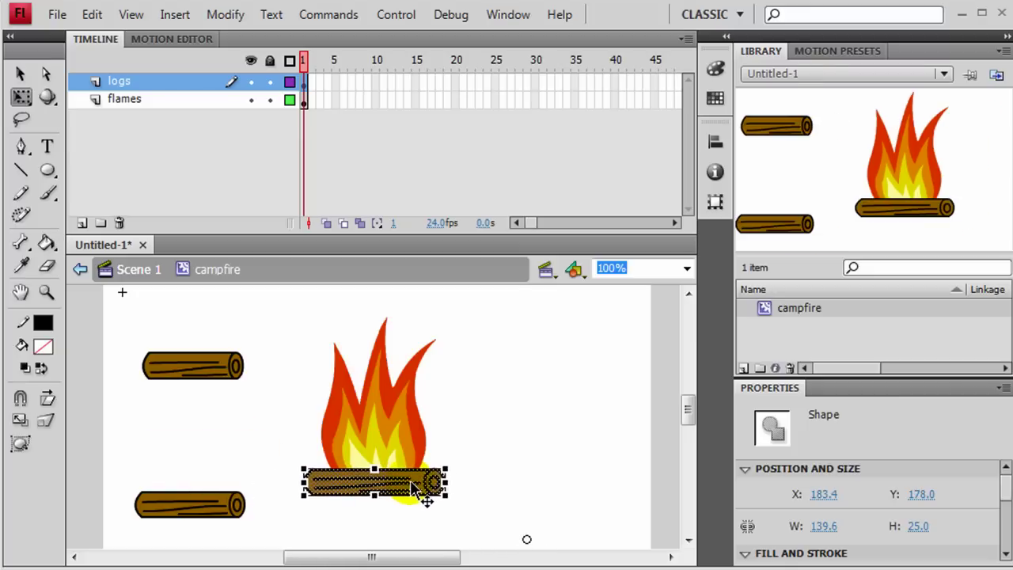
pyautogui.moveTo(114, 326); pyautogui.dragTo(281, 399)
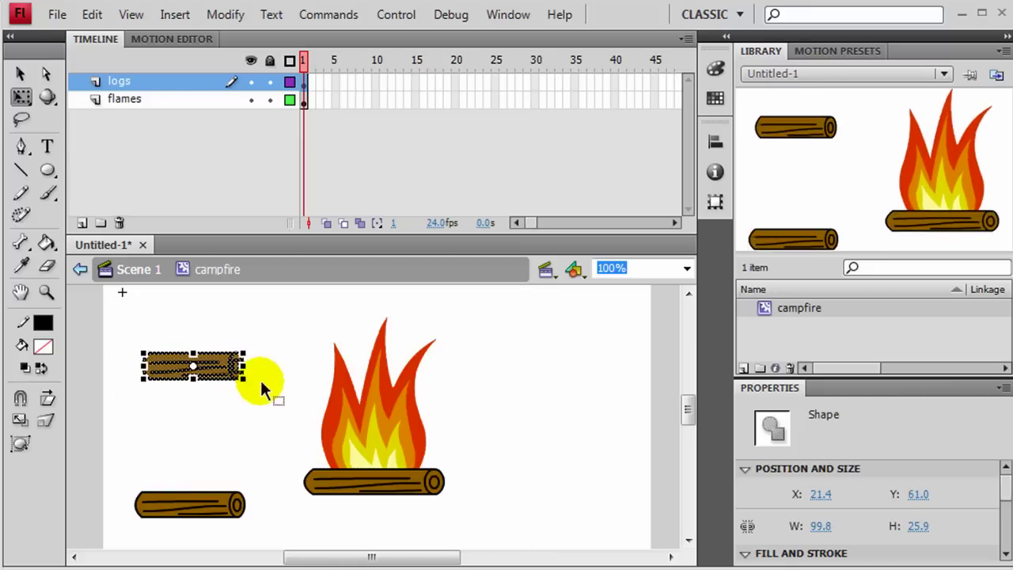
pyautogui.moveTo(249, 340)
pyautogui.mouseDown()
pyautogui.moveTo(227, 335)
pyautogui.moveTo(266, 437)
pyautogui.moveTo(340, 480)
pyautogui.moveTo(346, 470)
pyautogui.mouseUp()
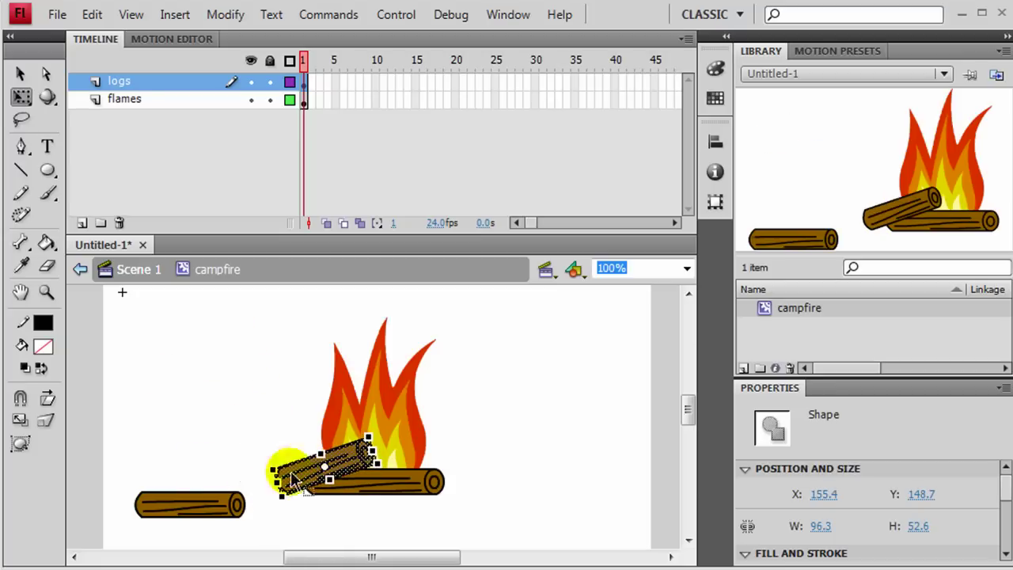
pyautogui.moveTo(120, 473); pyautogui.dragTo(247, 535)
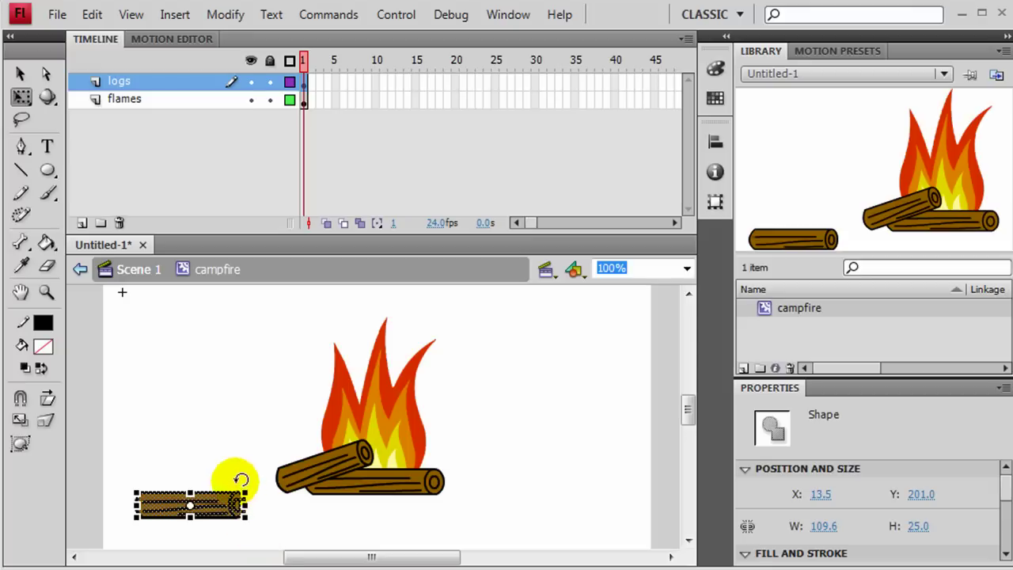
pyautogui.moveTo(245, 479); pyautogui.dragTo(576, 471)
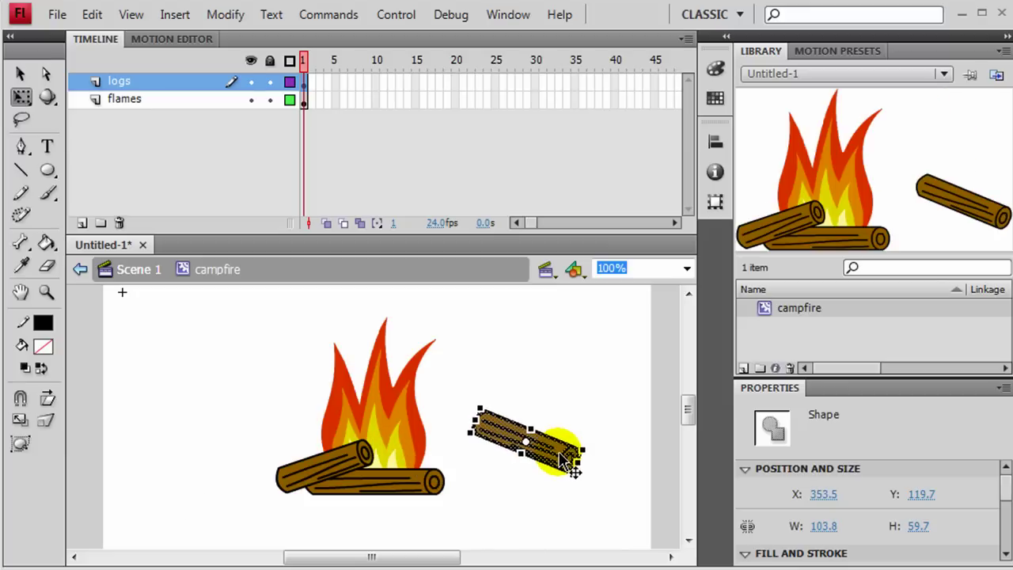
# Add a layer named logs back and move it to the bottom of the stack.
pyautogui.click(83, 222)
pyautogui.doubleClick(135, 81)
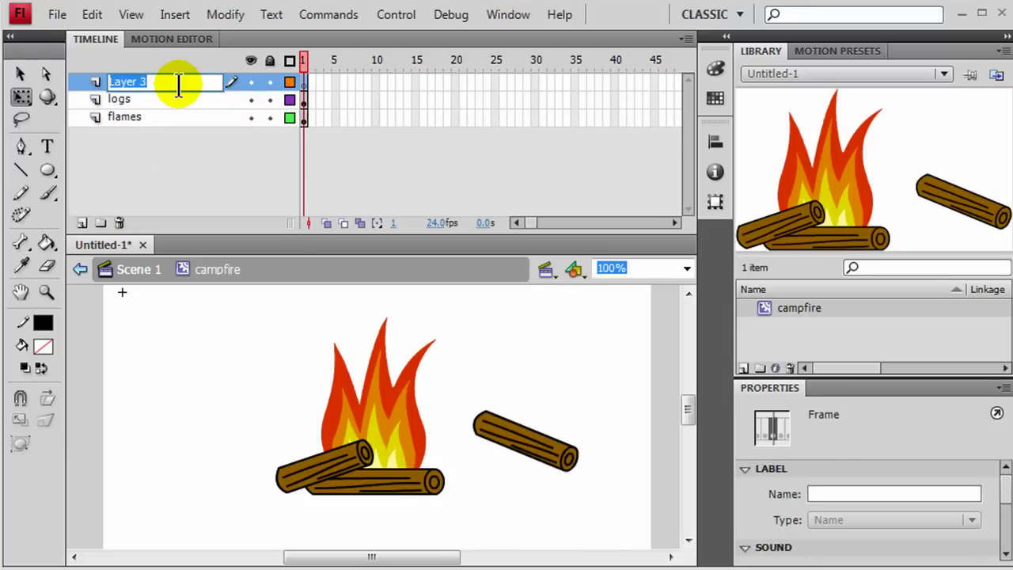
pyautogui.write('logs b')
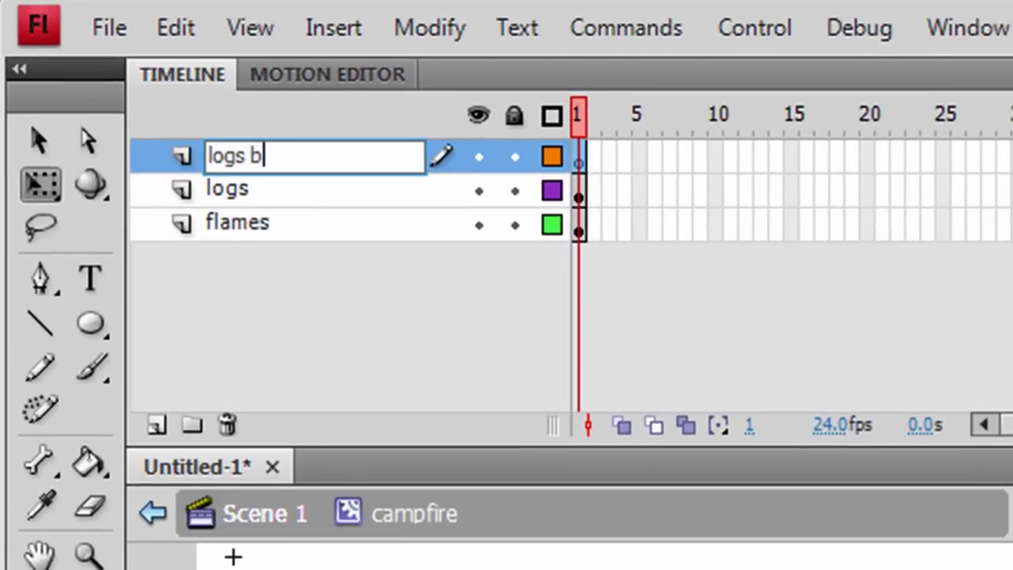
pyautogui.write('ack')
pyautogui.click(342, 165)
pyautogui.moveTo(350, 181); pyautogui.dragTo(330, 253)
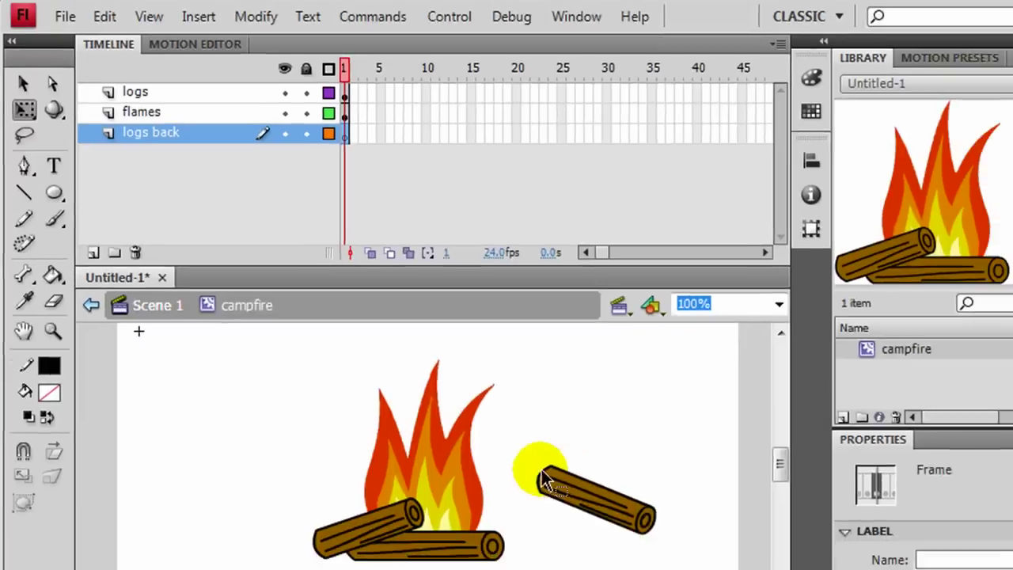
# Move the right log onto logs back with Paste in Place, behind the fire.
pyautogui.moveTo(453, 390); pyautogui.dragTo(609, 491)
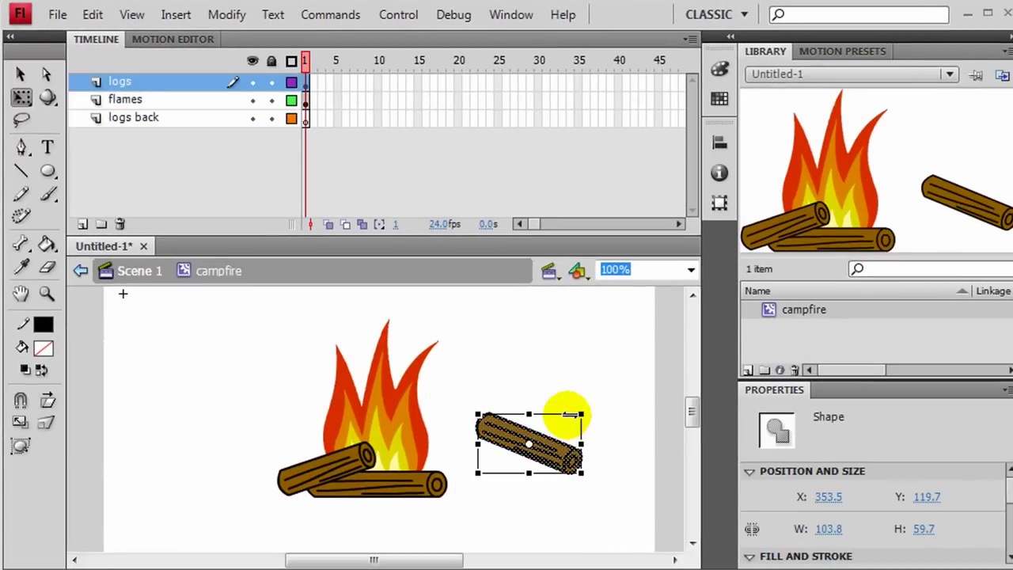
pyautogui.press('Delete')
pyautogui.click(174, 116)
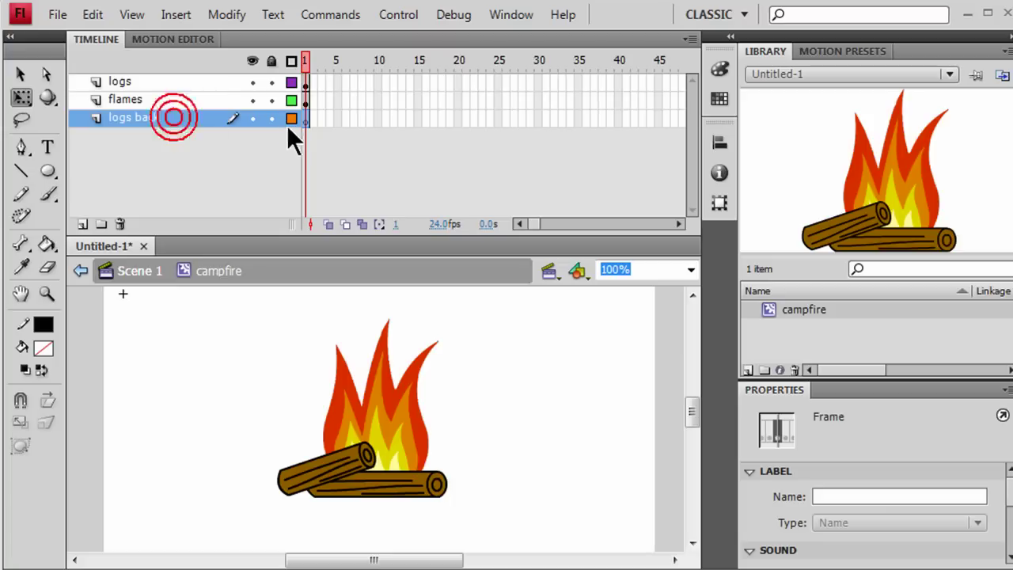
pyautogui.click(92, 14)
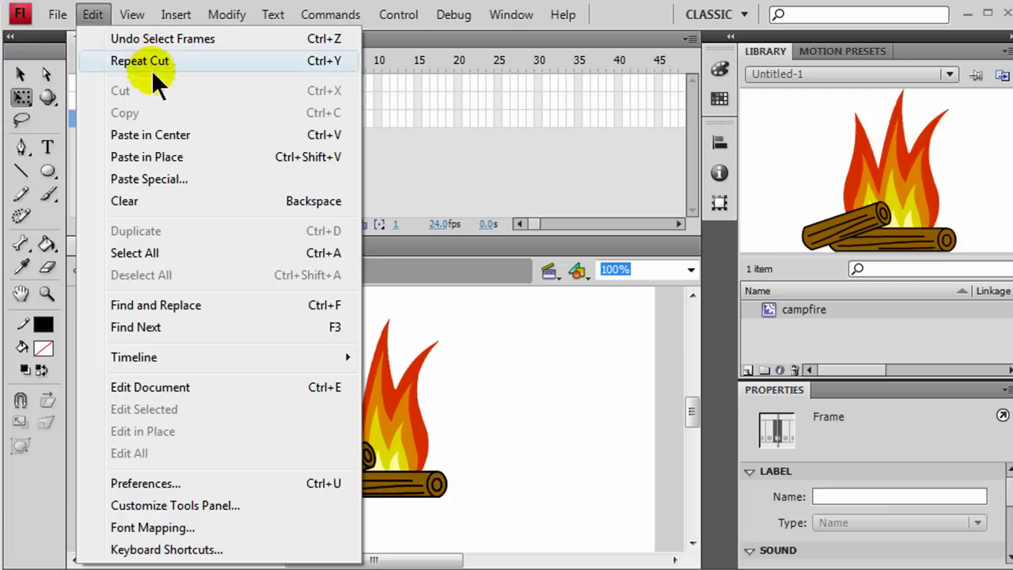
pyautogui.click(134, 157)
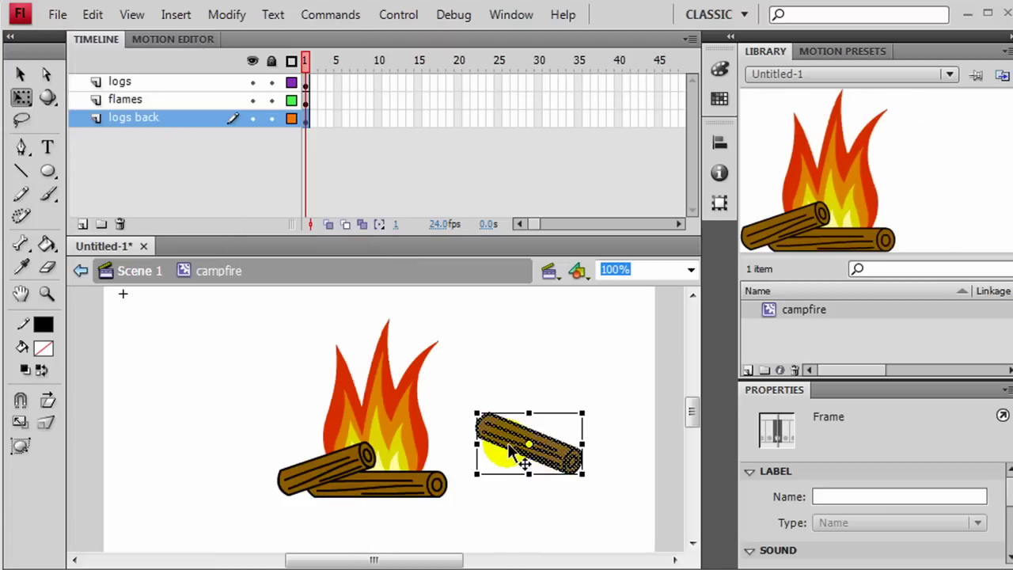
pyautogui.moveTo(516, 448); pyautogui.dragTo(401, 457)
pyautogui.click(551, 509)
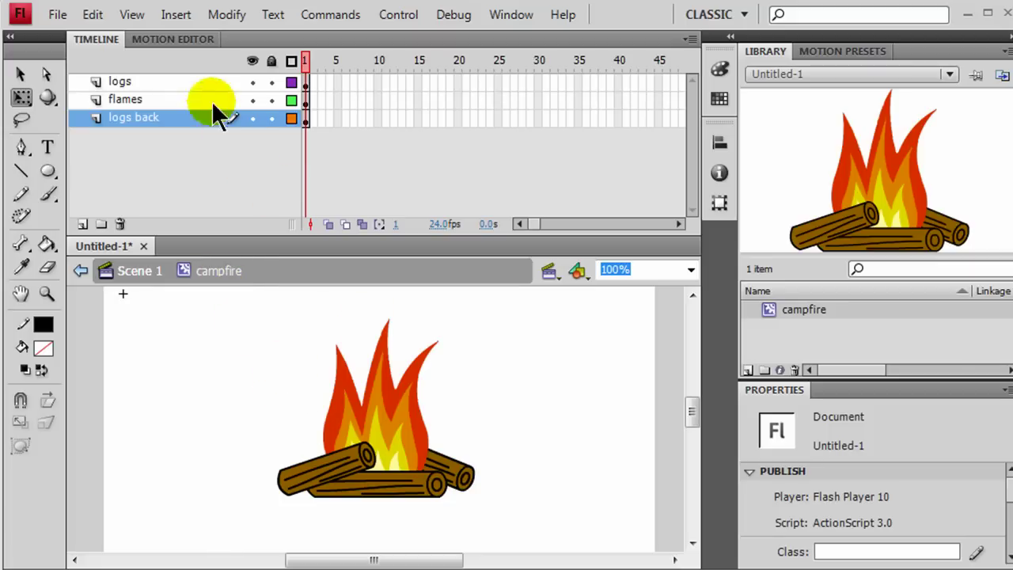
# Lock the logs back layer and select frame 5 on the flames layer.
pyautogui.click(178, 98)
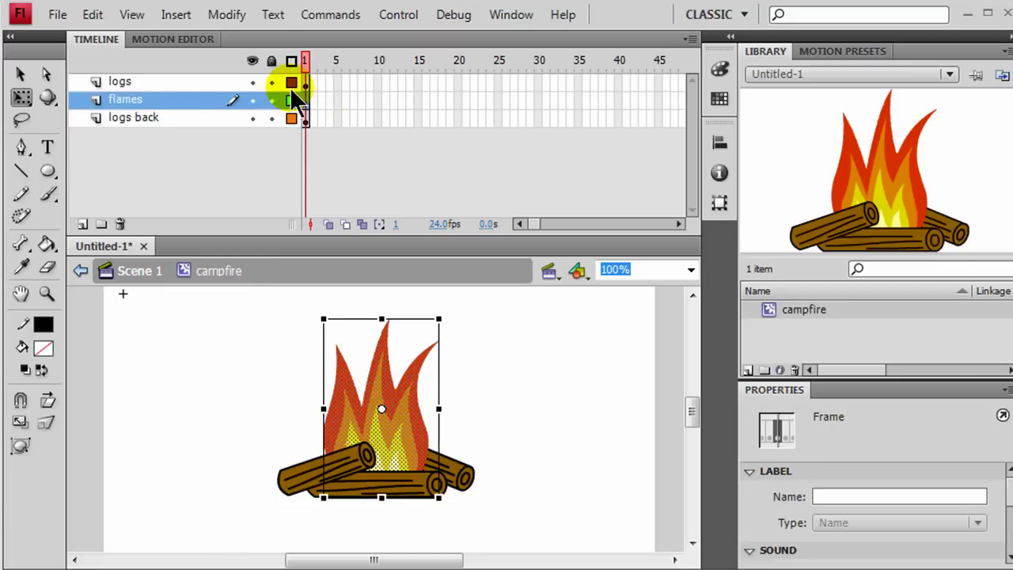
pyautogui.click(270, 119)
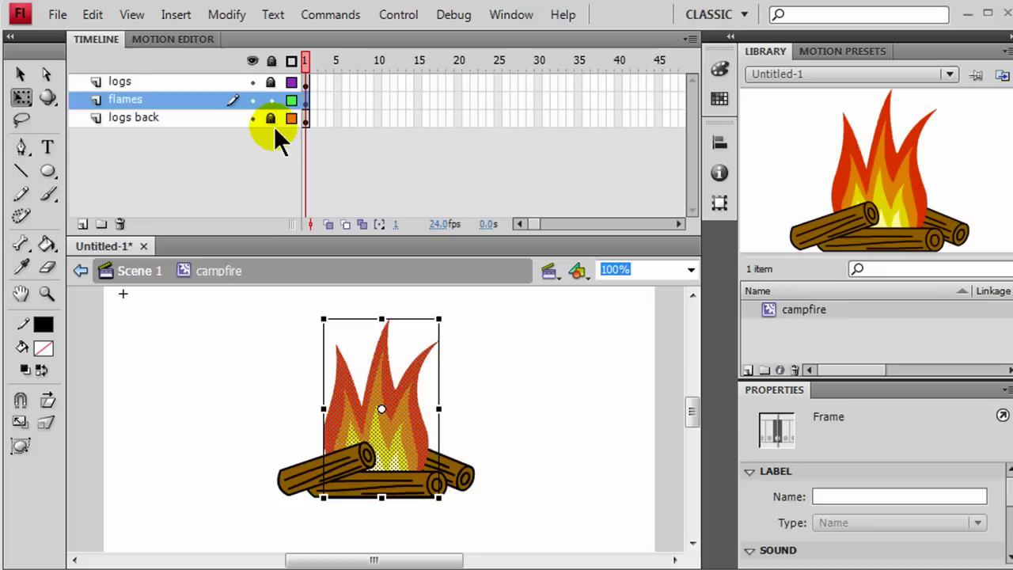
pyautogui.click(338, 104)
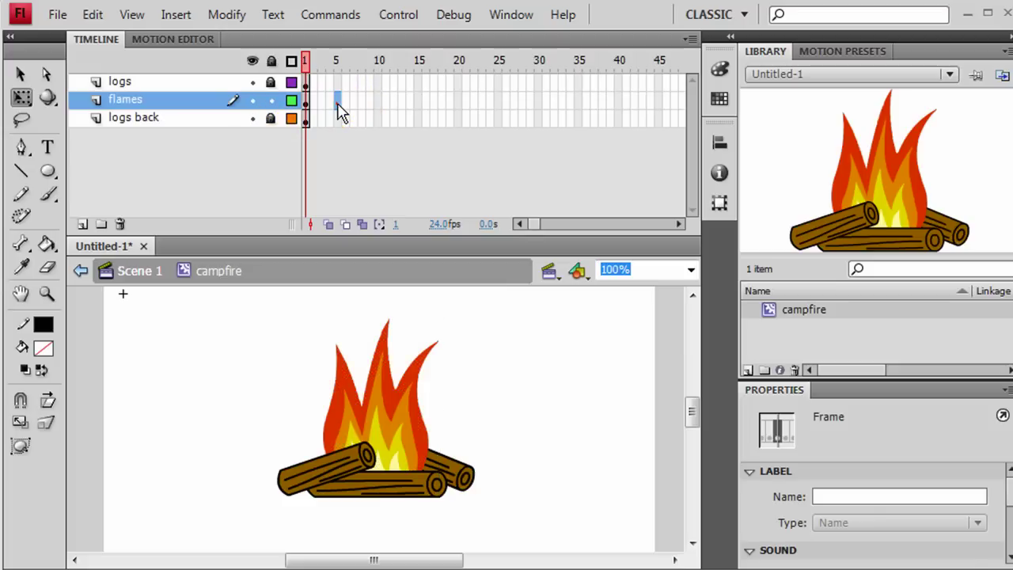
pyautogui.click(338, 104)
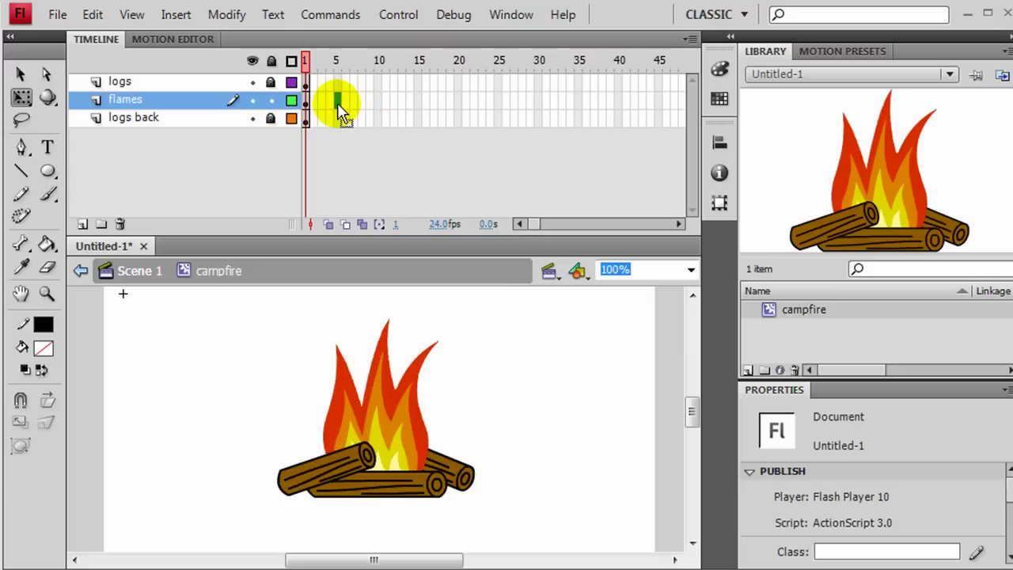
# Extend the logs and logs back layers to frame 25 with F5.
pyautogui.click(498, 85)
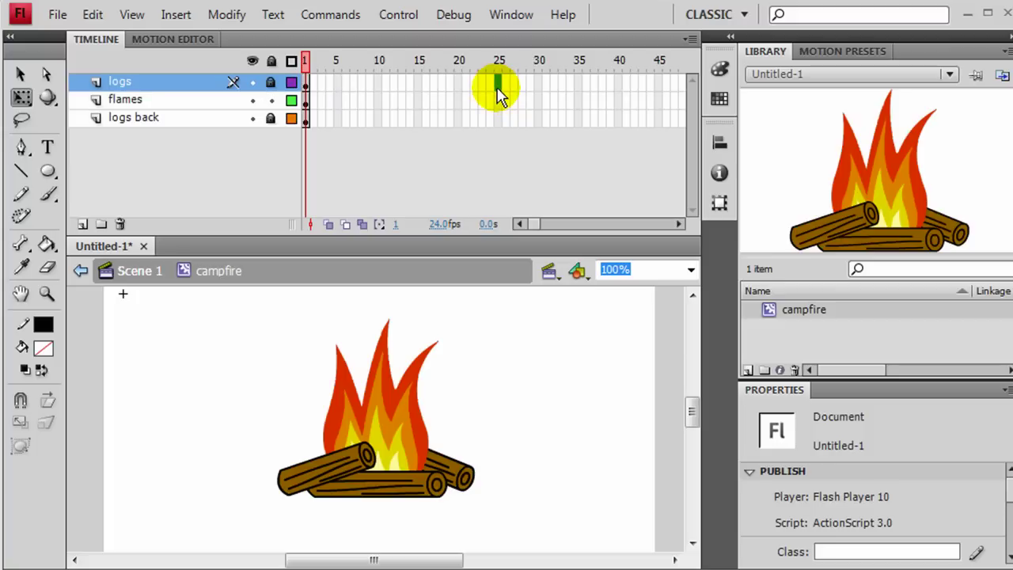
pyautogui.press('F5')
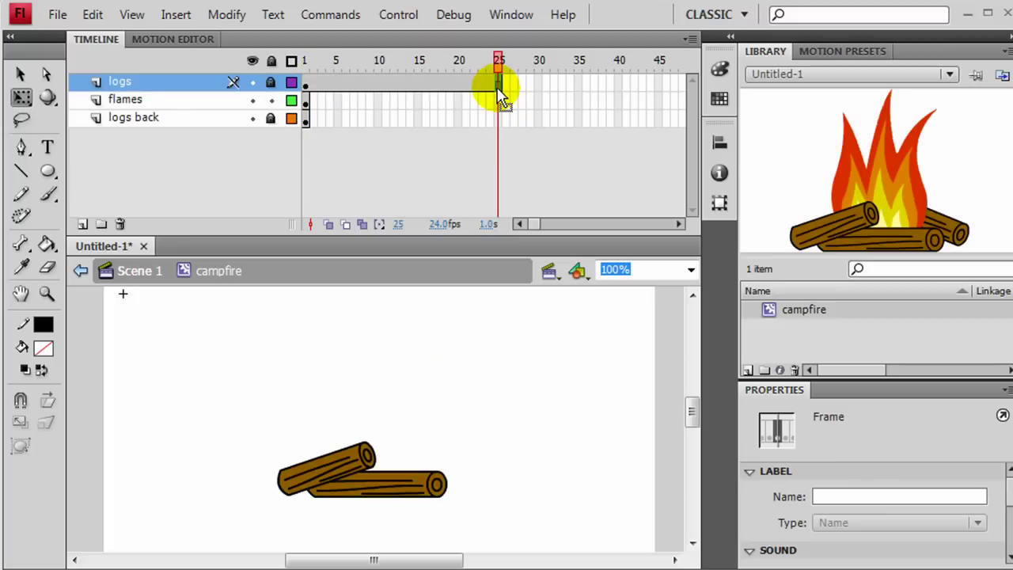
pyautogui.click(497, 120)
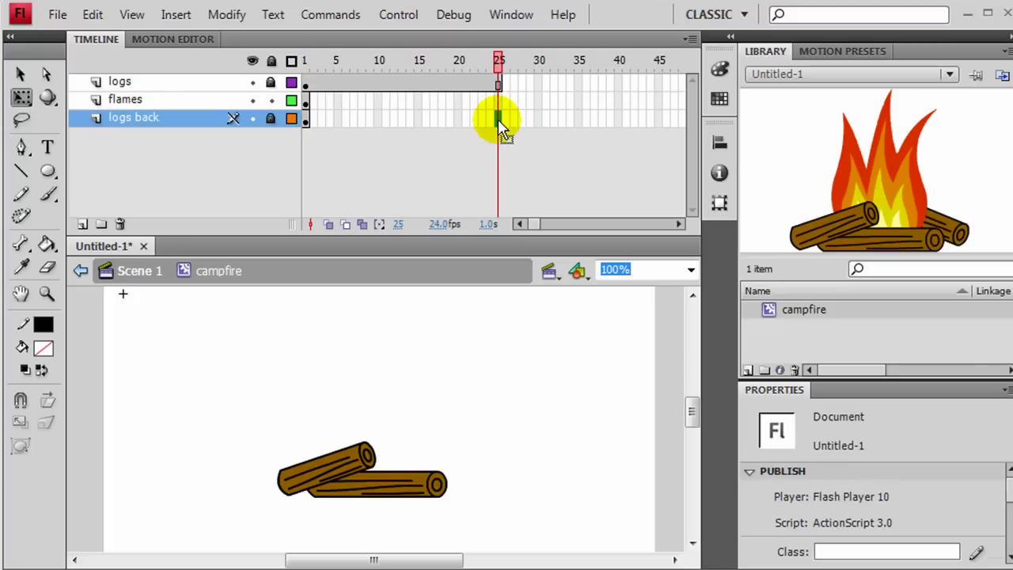
pyautogui.press('F5')
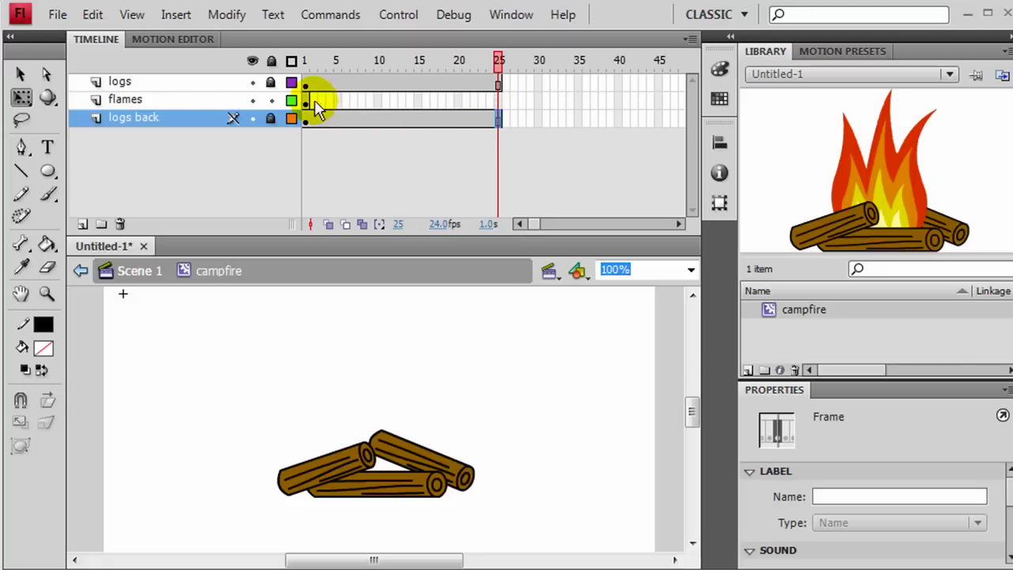
pyautogui.click(338, 100)
# Add a flames keyframe at frame 5 and flip the flames horizontally.
pyautogui.click(338, 101)
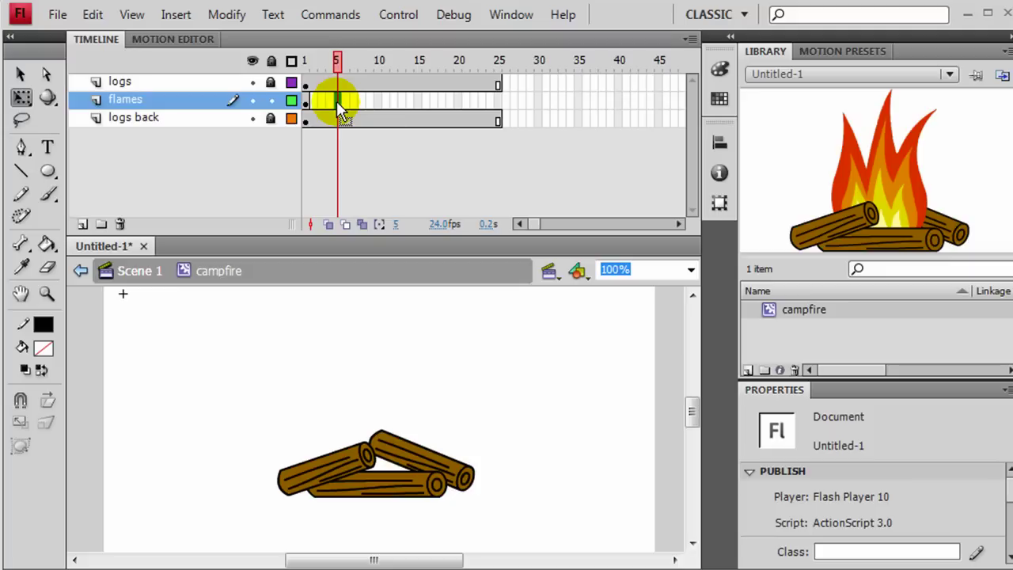
pyautogui.press('F6')
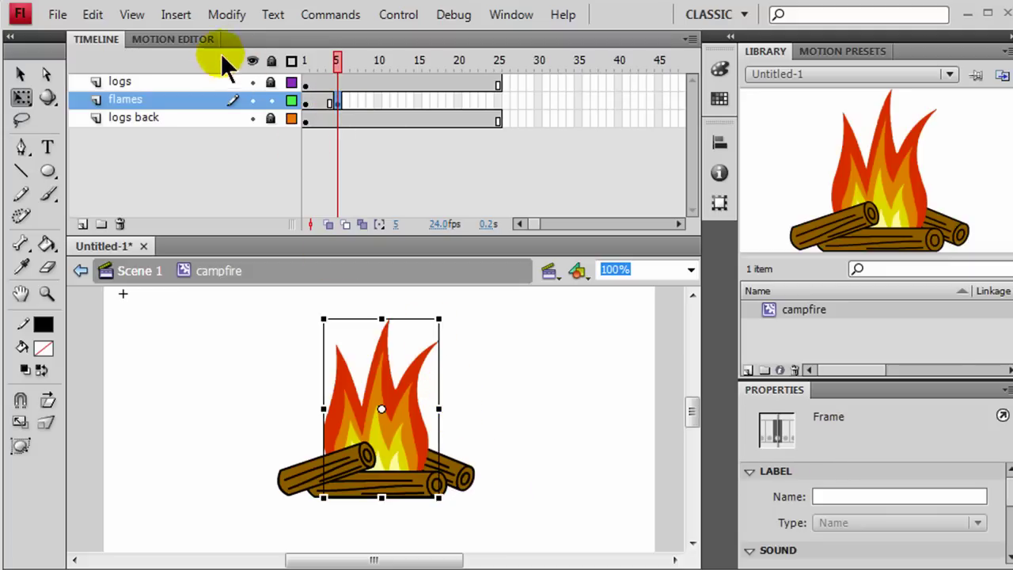
pyautogui.click(225, 16)
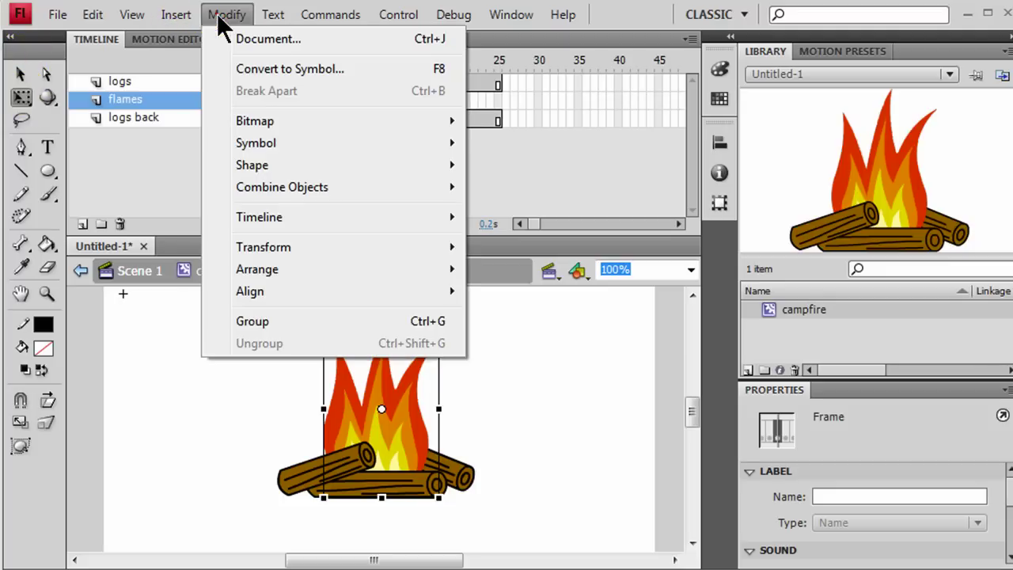
pyautogui.moveTo(265, 269)
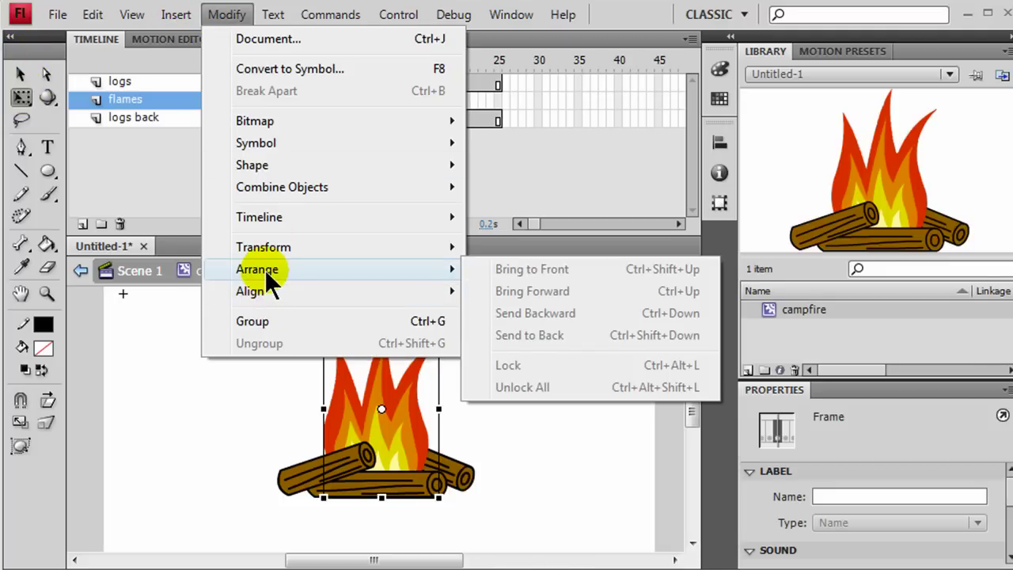
pyautogui.moveTo(271, 247)
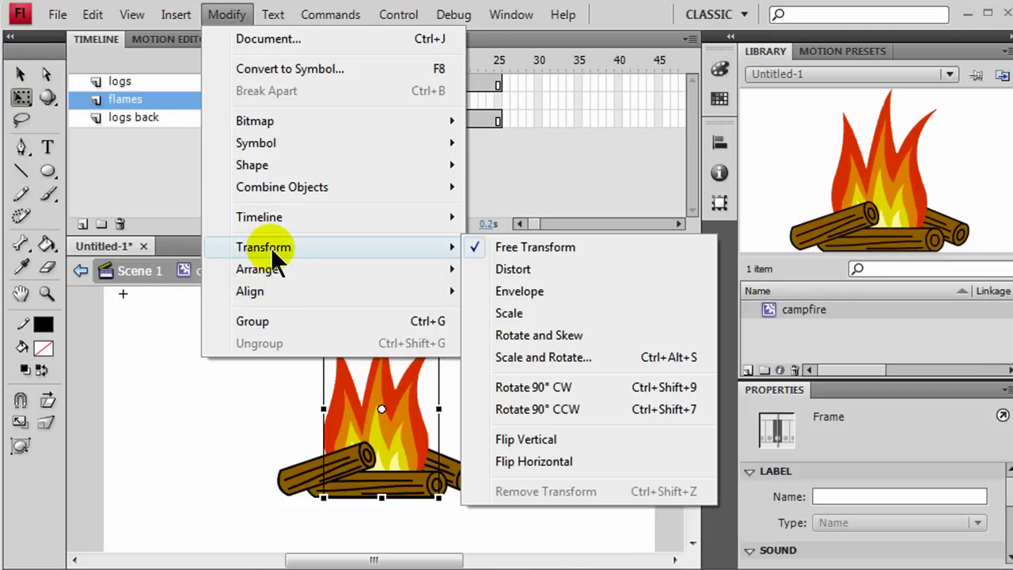
pyautogui.click(546, 462)
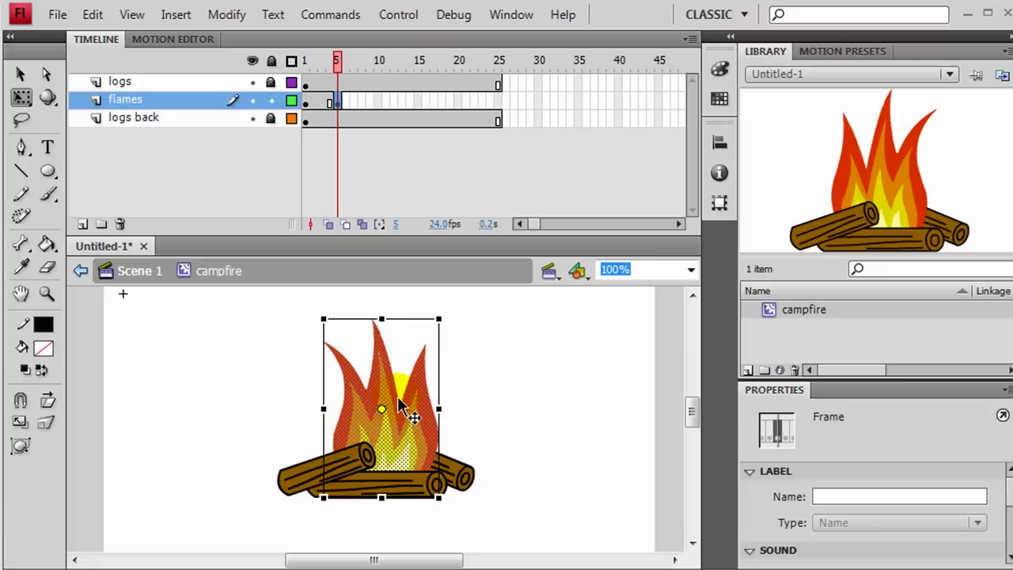
# Add a flames keyframe at frame 10 and skew the flames slightly to 115.1 × 179.8.
pyautogui.click(378, 101)
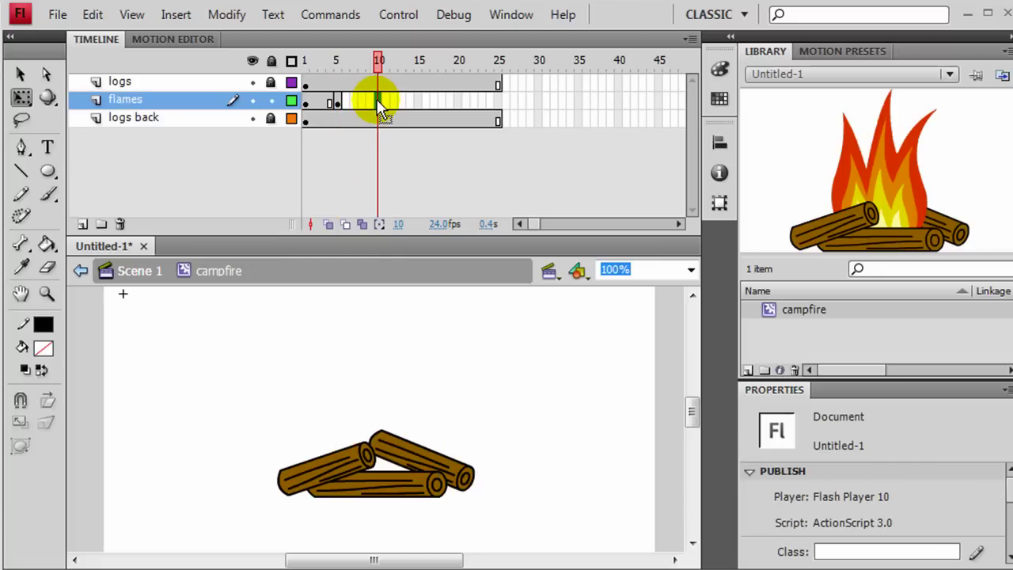
pyautogui.press('F6')
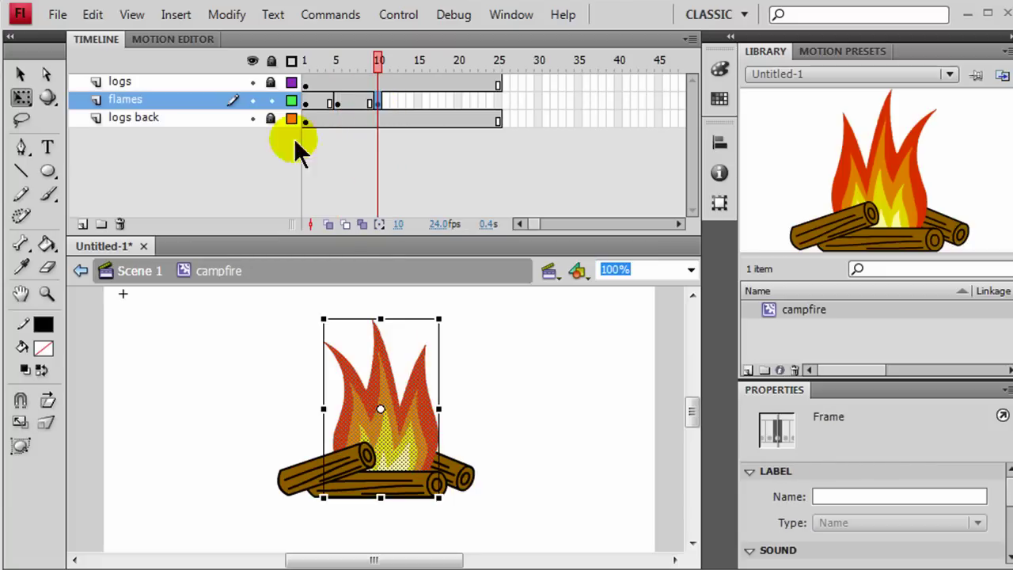
pyautogui.moveTo(438, 342); pyautogui.dragTo(440, 372)
pyautogui.moveTo(402, 434); pyautogui.dragTo(405, 419)
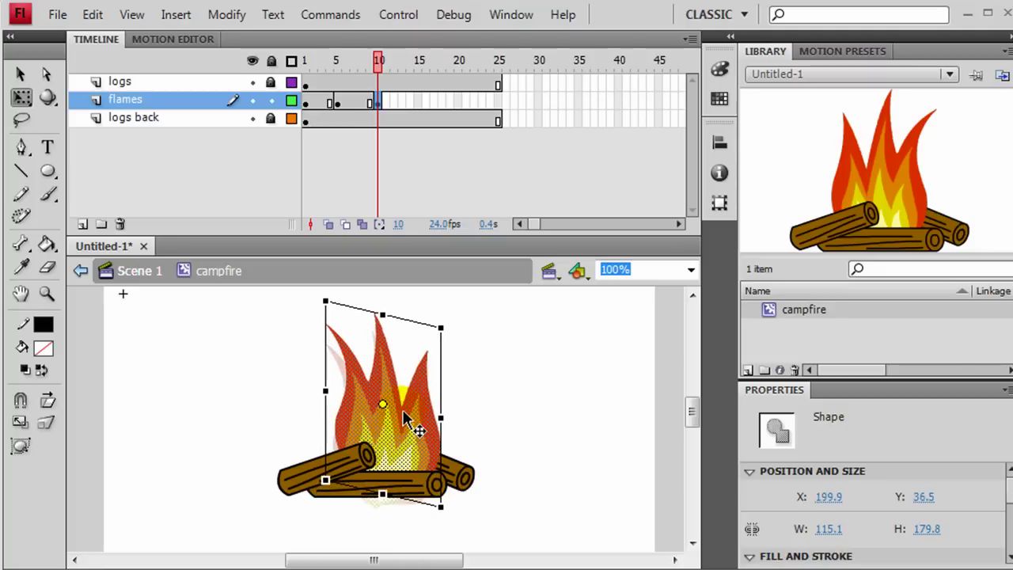
# Add a keyframe at frame 15, skewing the flames' left side down and moving them up slightly.
pyautogui.click(419, 100)
pyautogui.press('F6')
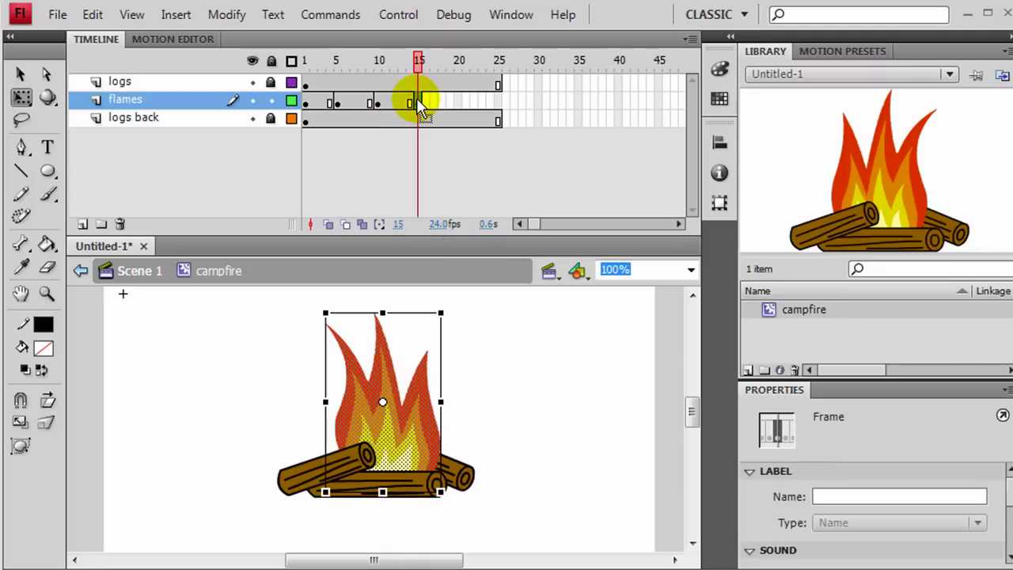
pyautogui.moveTo(324, 362); pyautogui.dragTo(326, 393)
pyautogui.click(383, 411)
pyautogui.moveTo(408, 418); pyautogui.dragTo(411, 404)
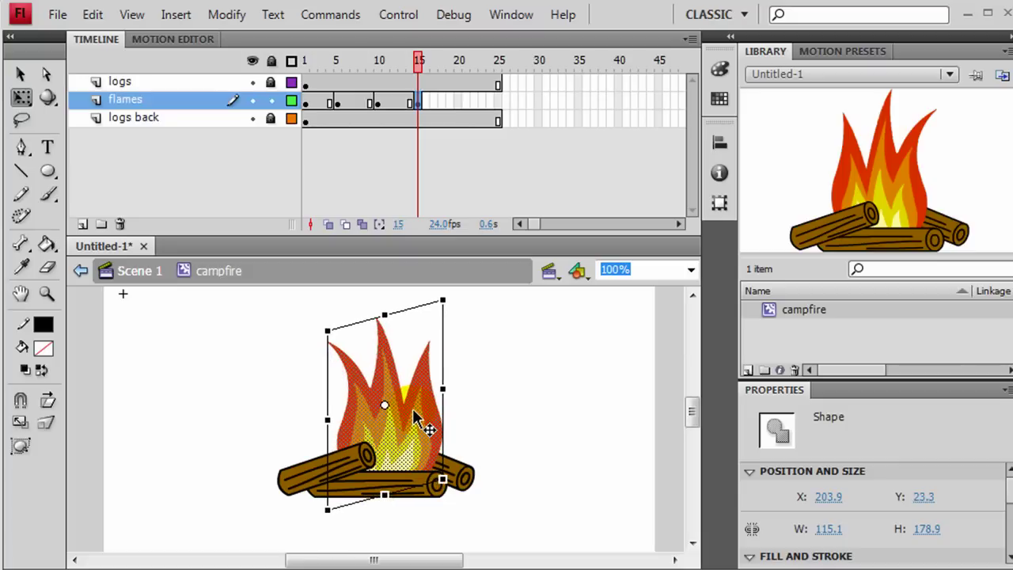
# Add a keyframe at frame 20 with the flames narrowed and their top slanted.
pyautogui.click(459, 100)
pyautogui.press('F6')
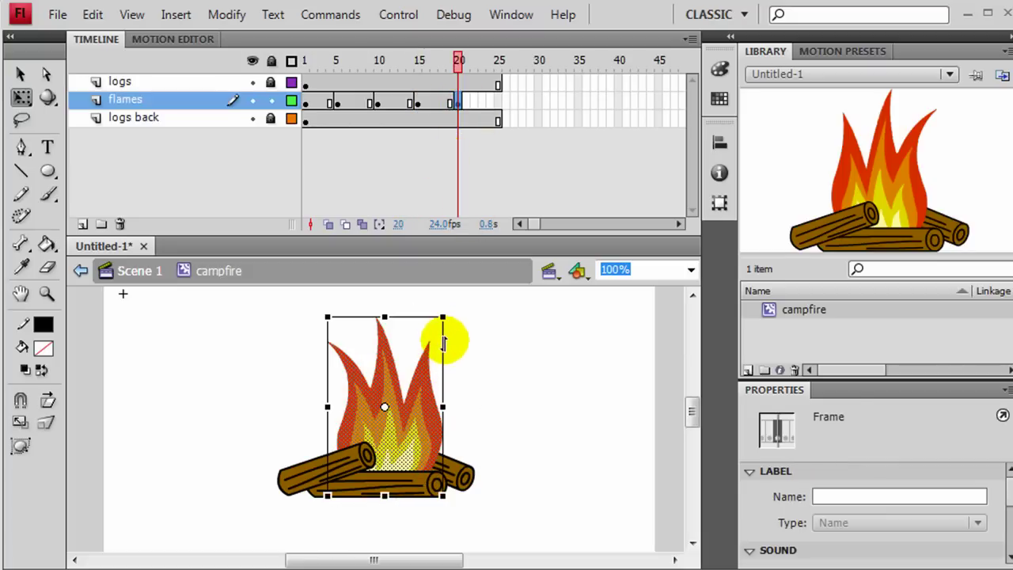
pyautogui.moveTo(448, 406); pyautogui.dragTo(430, 406)
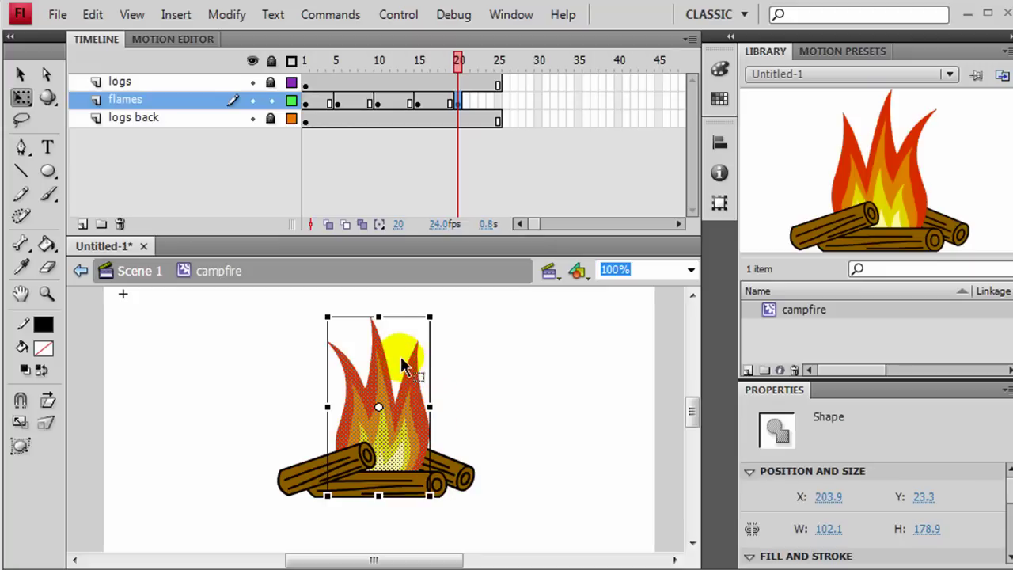
pyautogui.moveTo(331, 339); pyautogui.dragTo(333, 316)
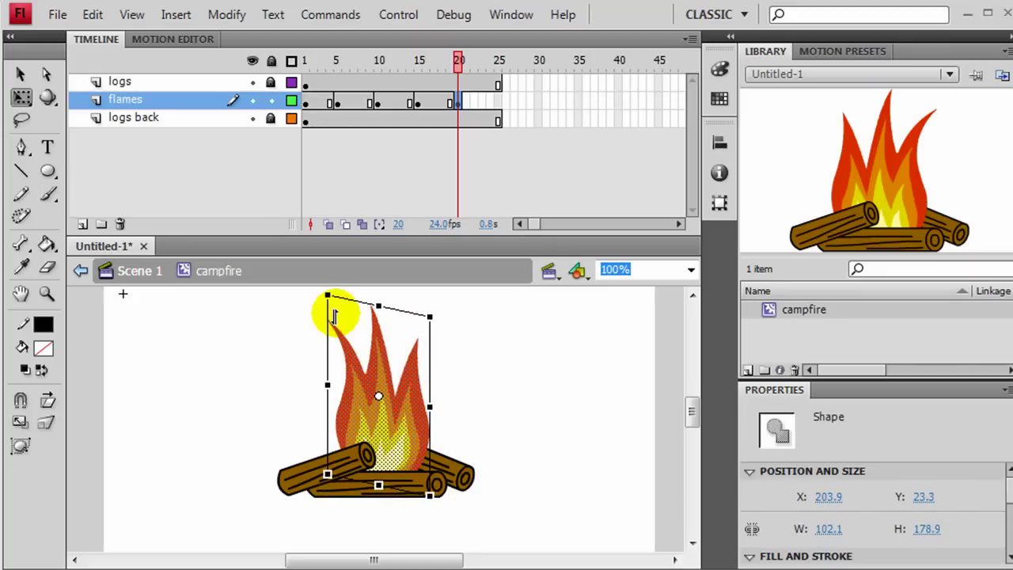
# Add a keyframe at frame 25 with the flames tilted and shortened to 112.3 × 155.2.
pyautogui.click(498, 102)
pyautogui.press('F6')
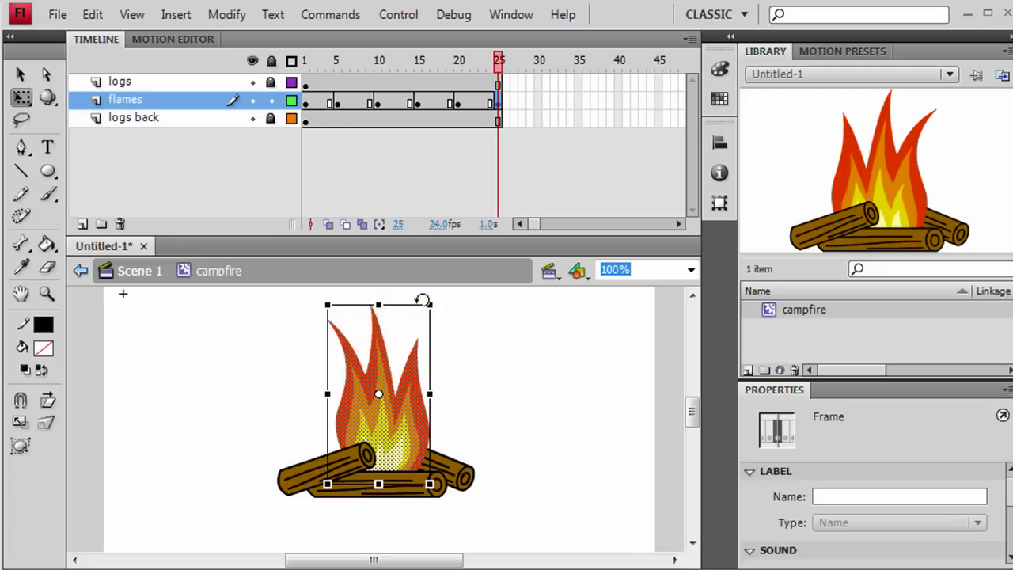
pyautogui.moveTo(421, 295); pyautogui.dragTo(370, 325)
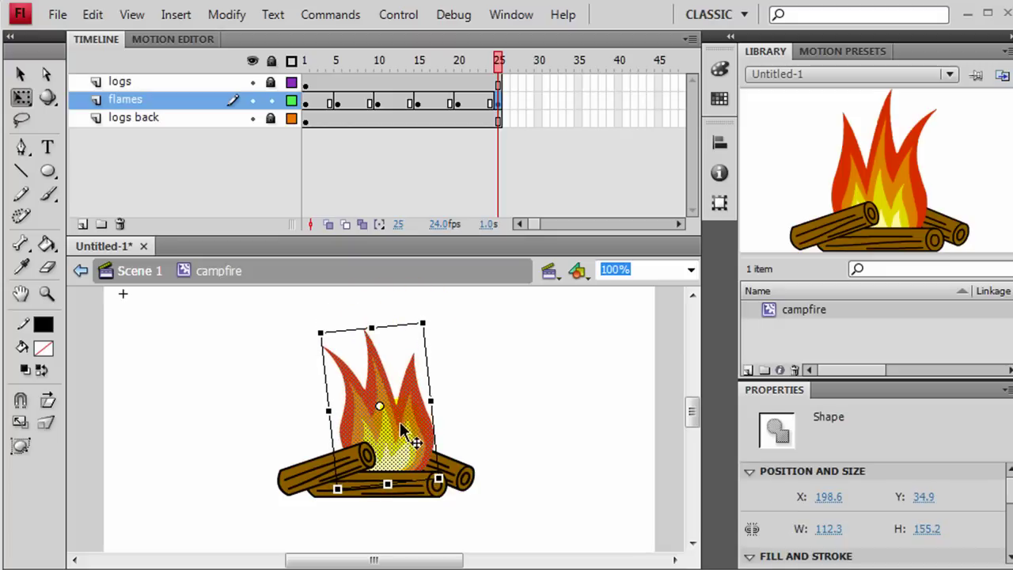
# Deselect the flames and play the 25-frame flame flicker on the stage.
pyautogui.click(548, 436)
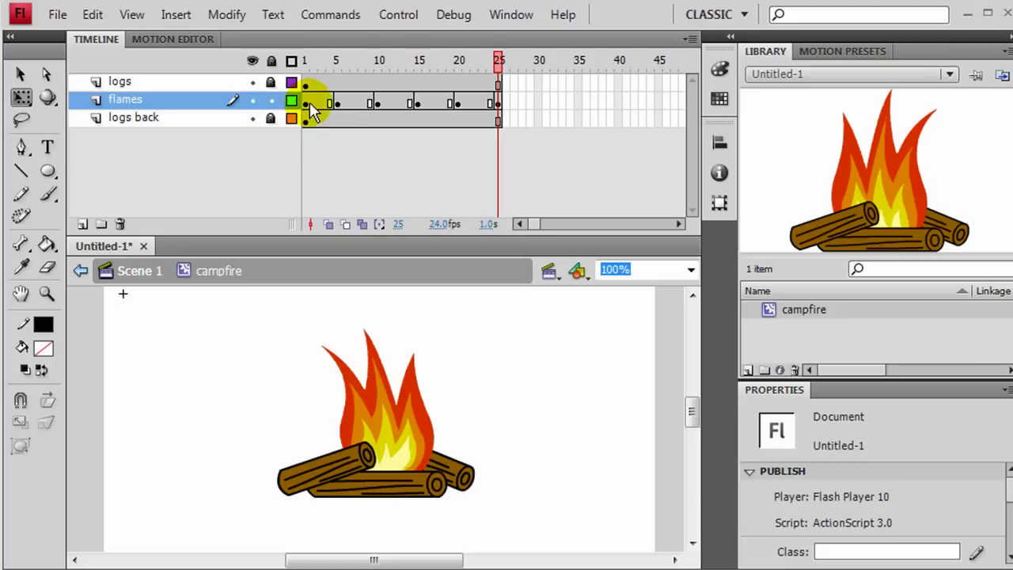
pyautogui.press('Return')
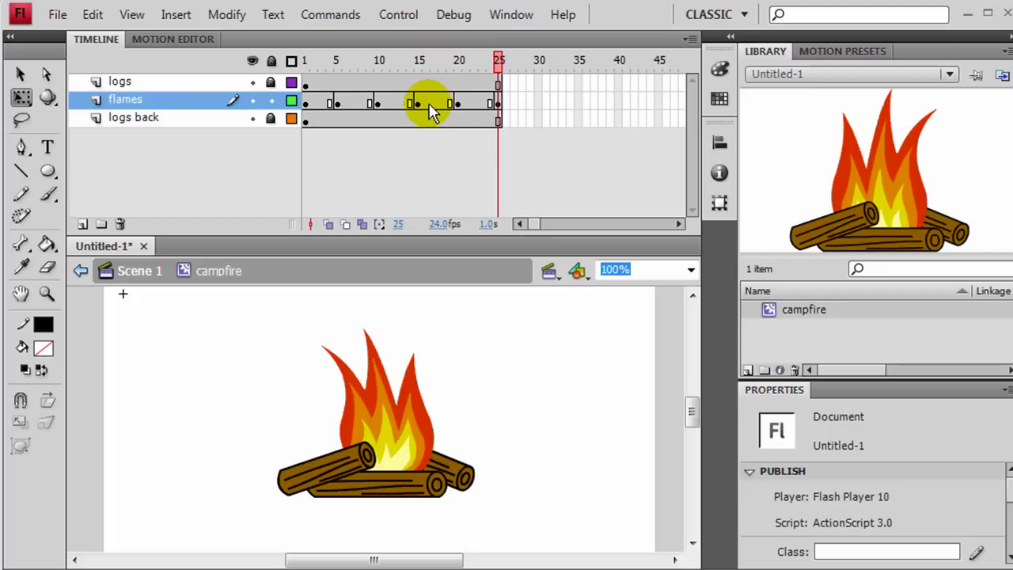
# Back in Scene 1, delete the campfire instance and preview the campfire clip in the Library.
pyautogui.click(135, 270)
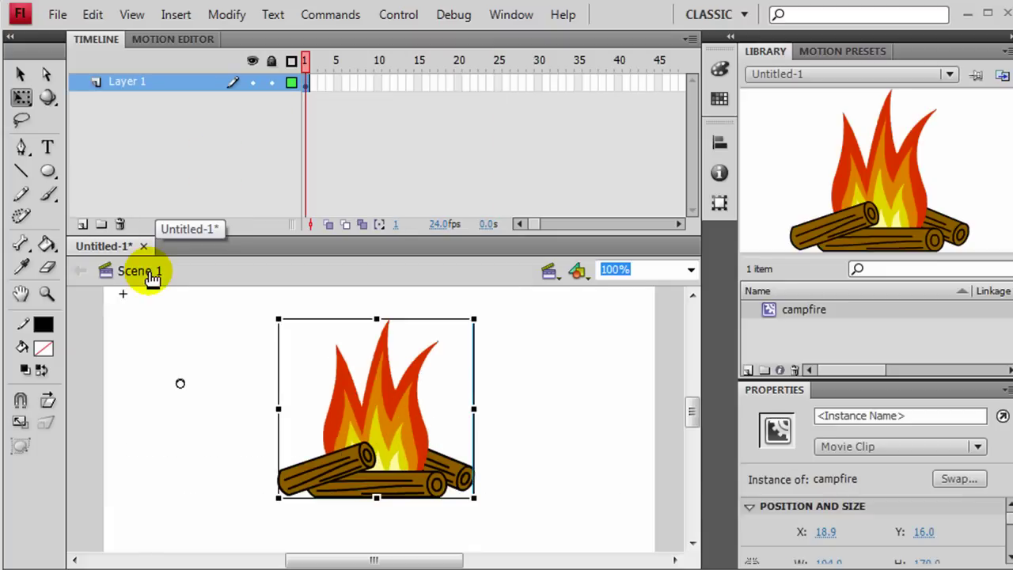
pyautogui.press('Delete')
pyautogui.click(368, 428)
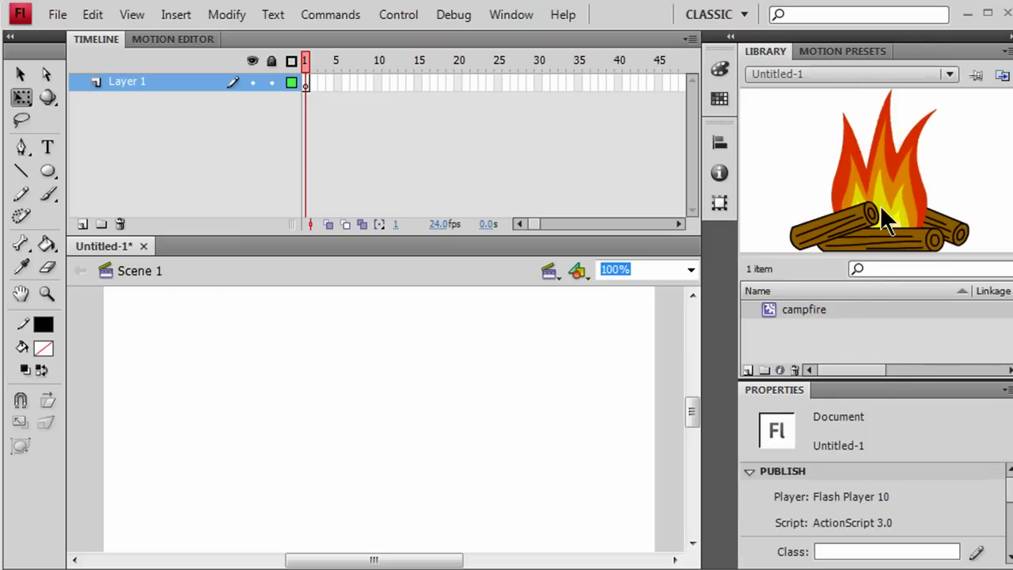
pyautogui.click(793, 308)
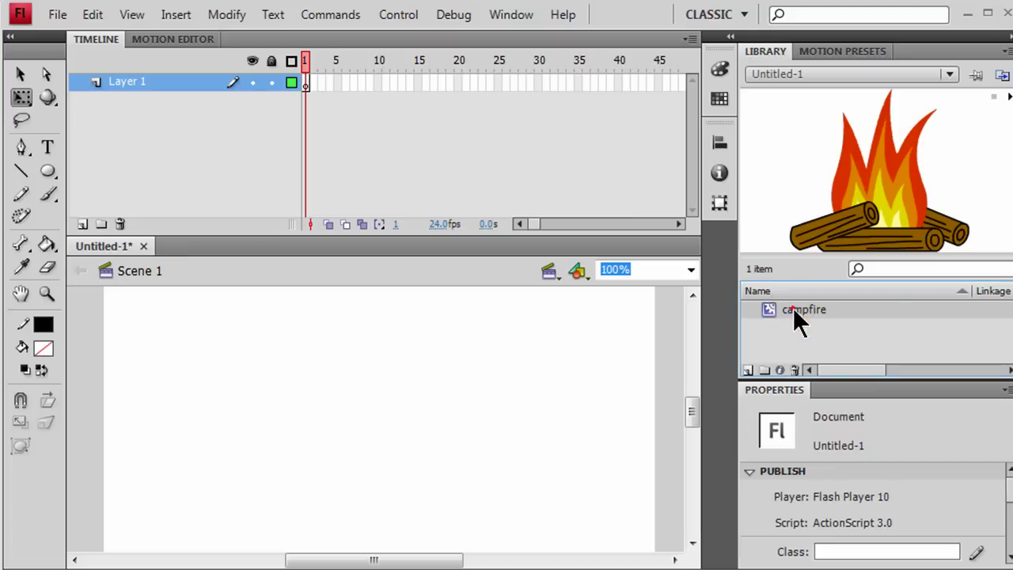
pyautogui.click(1002, 97)
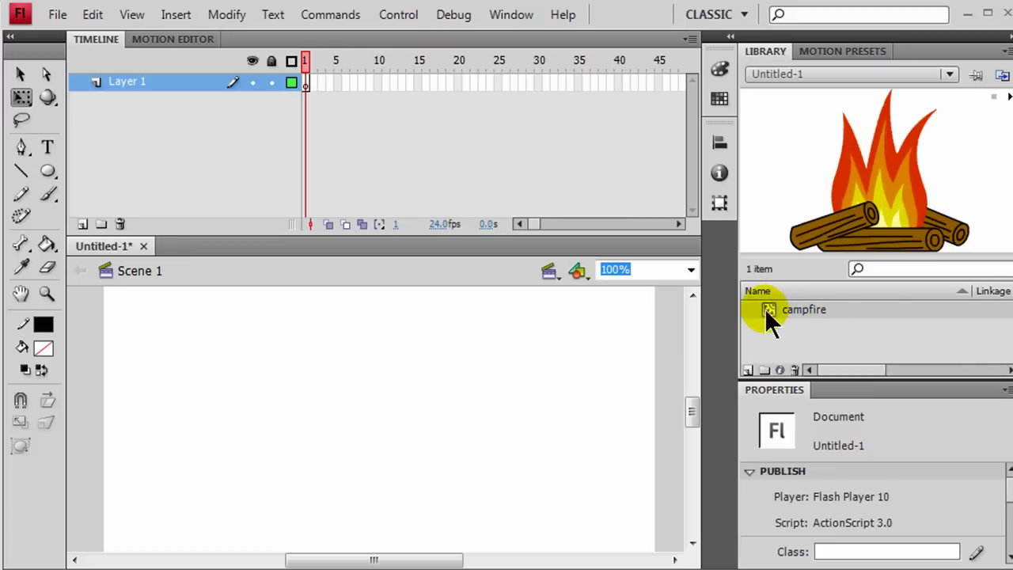
# Place three campfire instances across the stage and test-play them in Untitled-1.swf.
pyautogui.moveTo(771, 317); pyautogui.dragTo(217, 391)
pyautogui.moveTo(766, 320); pyautogui.dragTo(350, 448)
pyautogui.moveTo(773, 319); pyautogui.dragTo(543, 385)
pyautogui.click(561, 462)
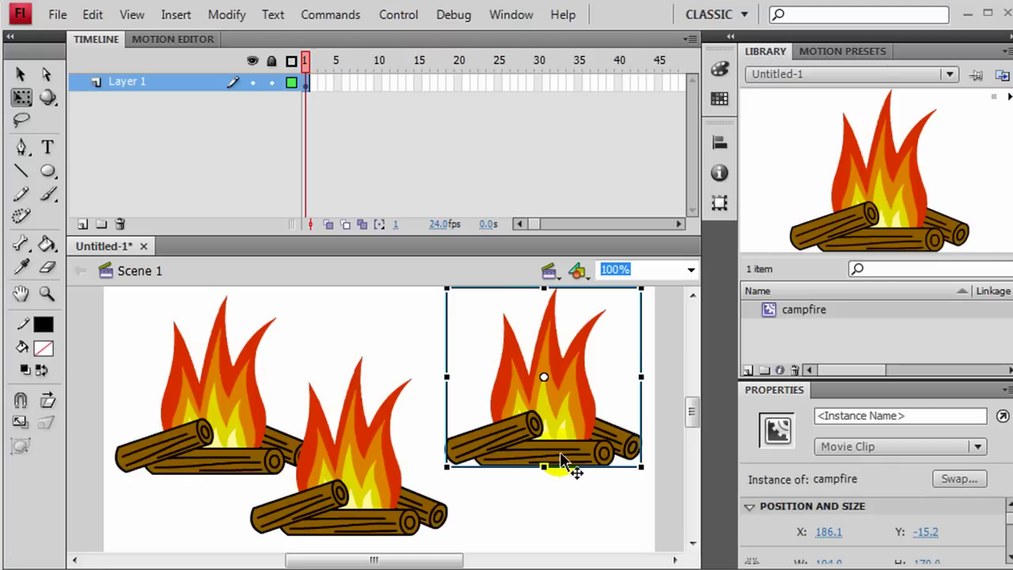
pyautogui.hotkey('ctrl', 'Return')
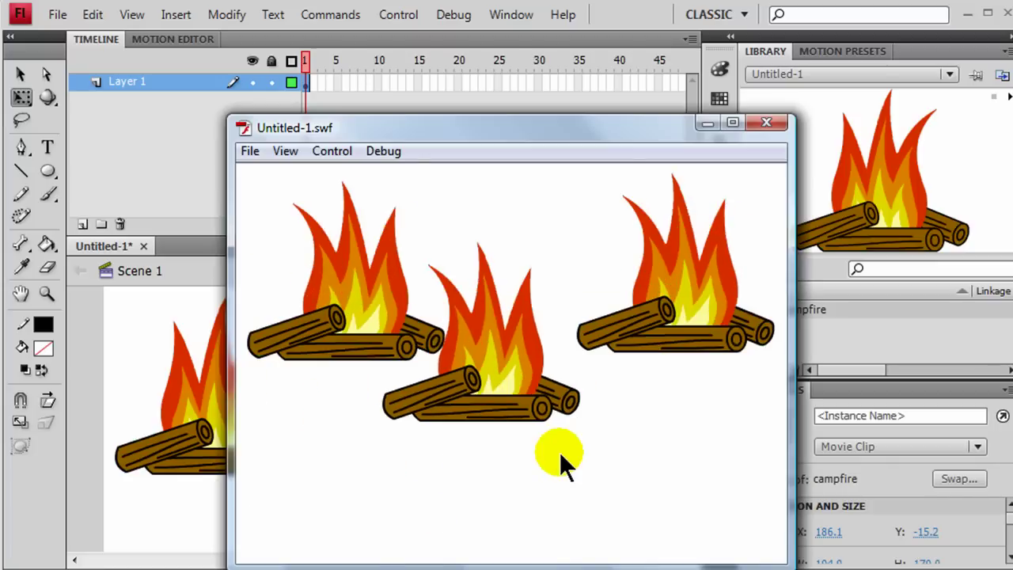